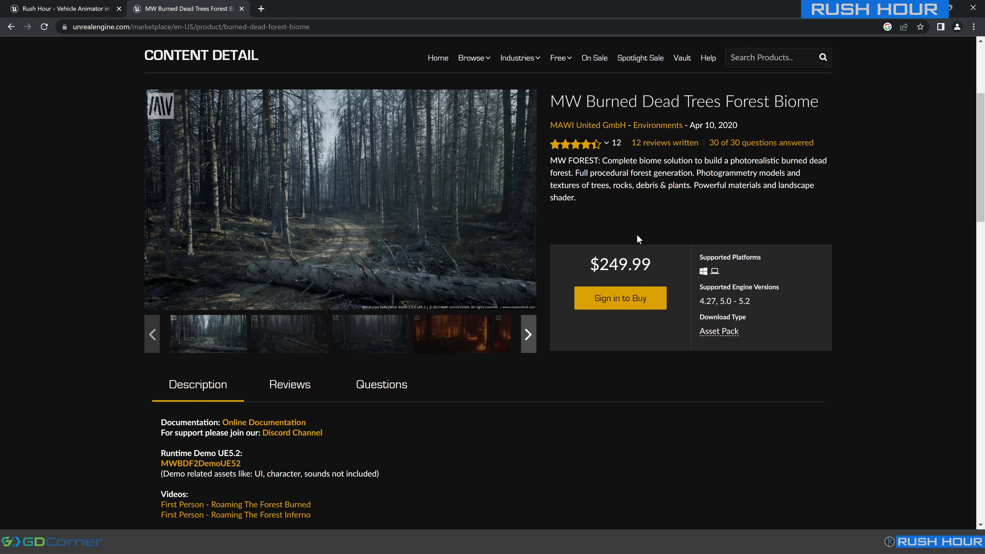
Preview the burning-forest images of the MW Burned Dead Trees Forest Biome asset pack.
{"action": "left_click", "coordinate": [435, 334]}
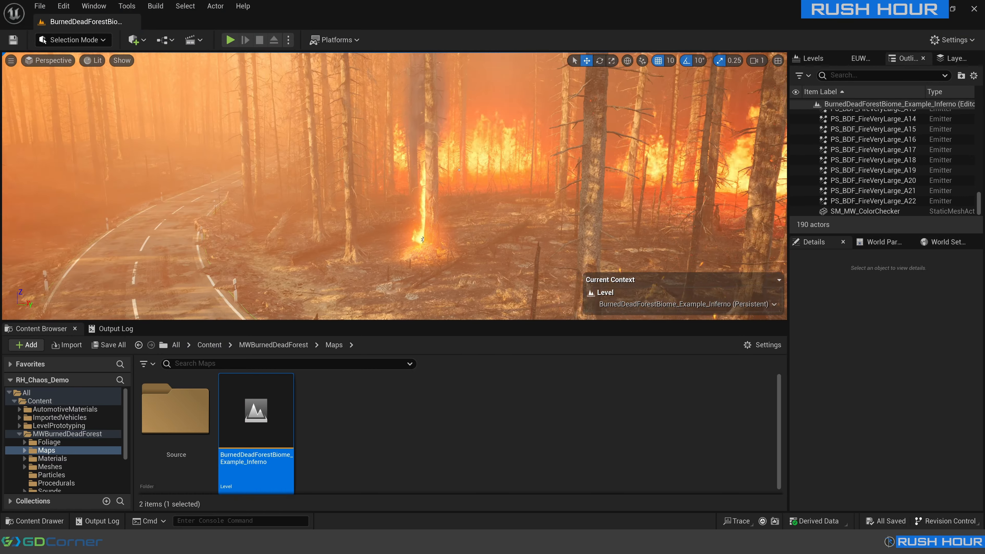
{"action": "mouse_move", "coordinate": [395, 187]}
{"action": "right_mouse_down"}
{"action": "mouse_move", "coordinate": [438, 184]}
{"action": "mouse_move", "coordinate": [58, 184]}
{"action": "mouse_move", "coordinate": [465, 189]}
{"action": "mouse_move", "coordinate": [276, 186]}
{"action": "mouse_move", "coordinate": [405, 187]}
{"action": "mouse_move", "coordinate": [349, 186]}
{"action": "right_mouse_up"}
{"action": "scroll", "coordinate": [113, 184], "scroll_direction": "up", "scroll_amount": 5}
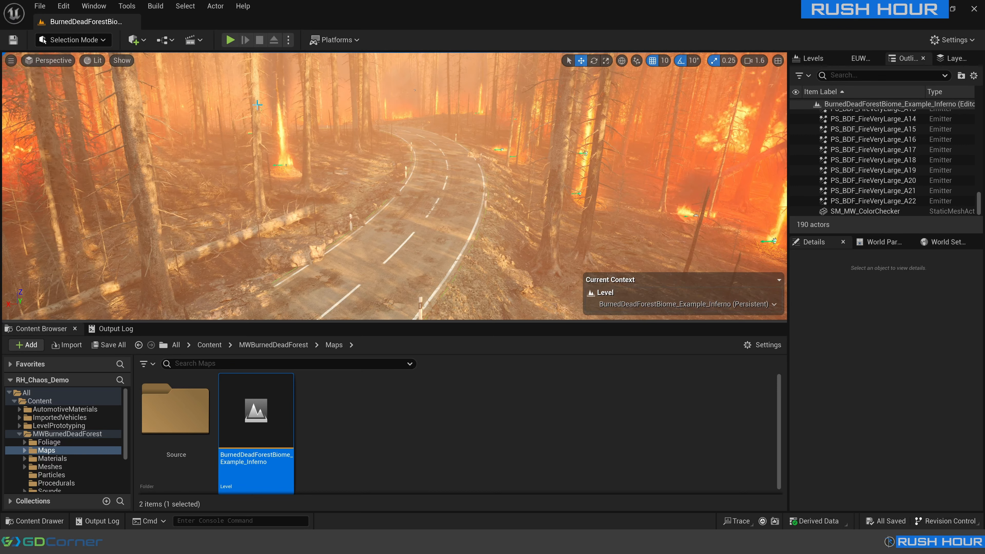
In the Unreal Editor, check in the plugin list that the Rush Hour - Vehicle Animator plugin is enabled.
{"action": "left_click", "coordinate": [63, 7]}
{"action": "left_click", "coordinate": [89, 169]}
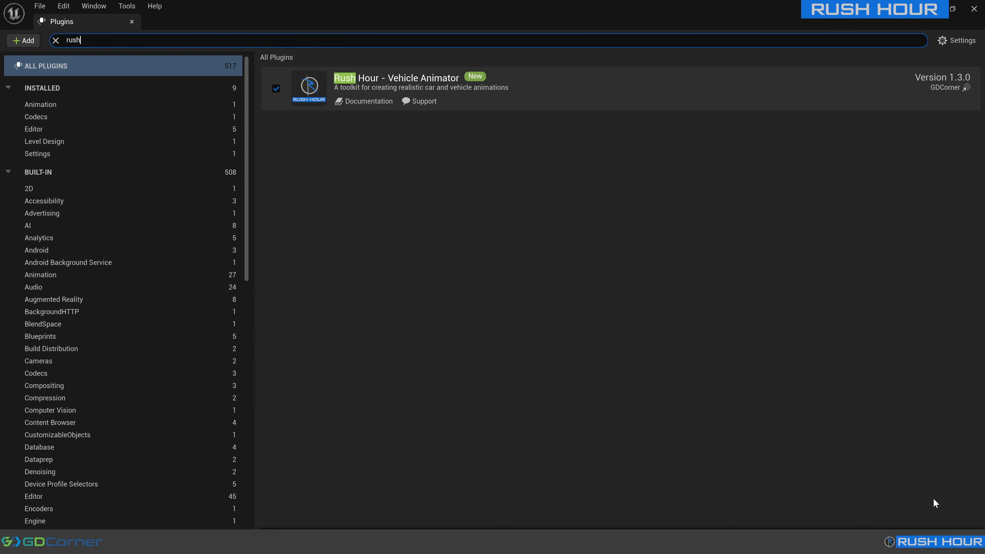
{"action": "left_click", "coordinate": [974, 8]}
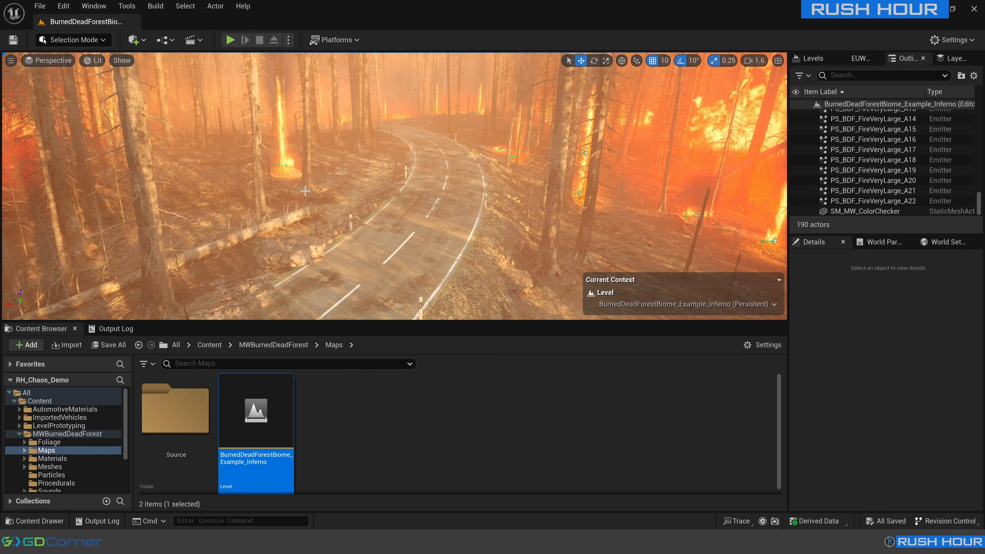
Find the Vehicle Animation Path class by searching for "vehicl" and place it on the forest road.
{"action": "left_click", "coordinate": [135, 41]}
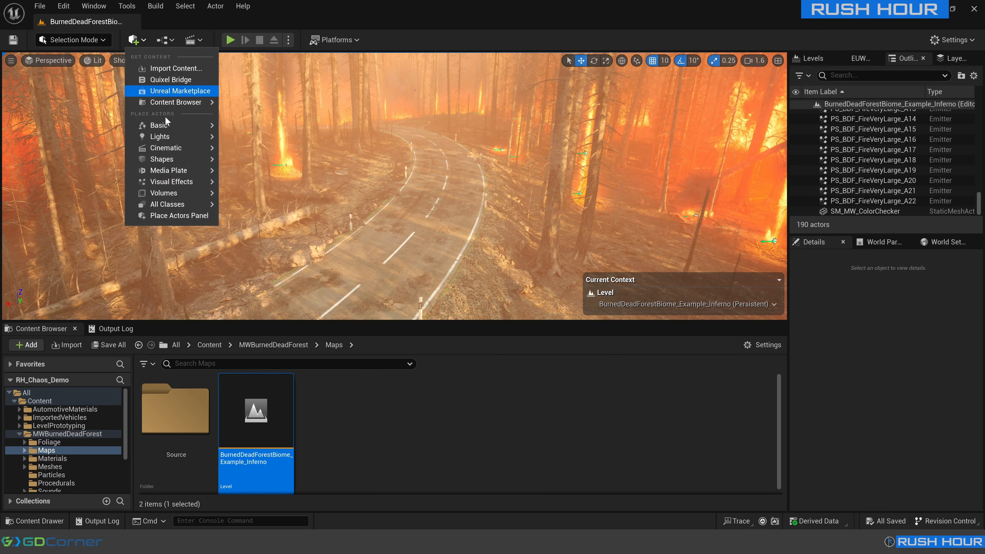
{"action": "mouse_move", "coordinate": [192, 206]}
{"action": "type", "text": "vehicl"}
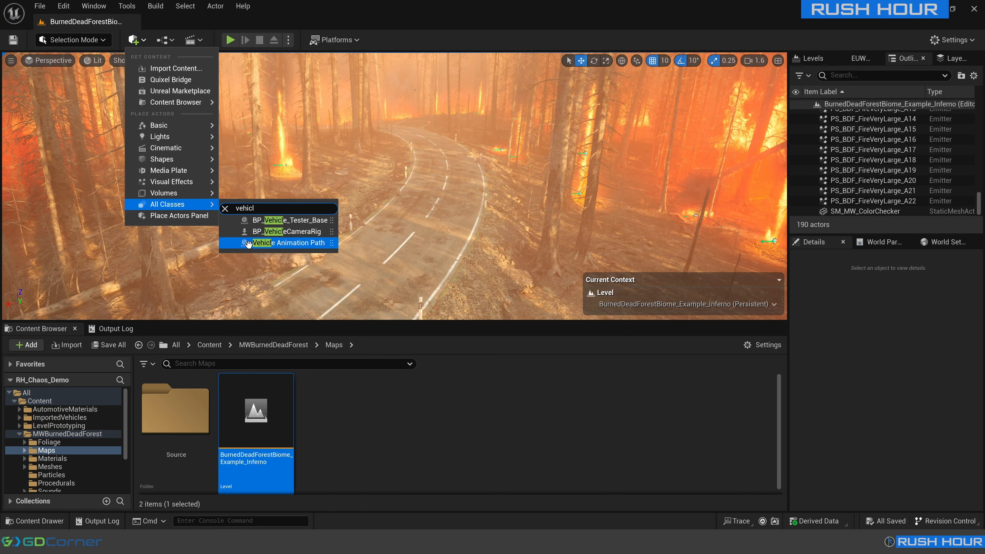
{"action": "left_click_drag", "start_coordinate": [264, 242], "coordinate": [382, 281]}
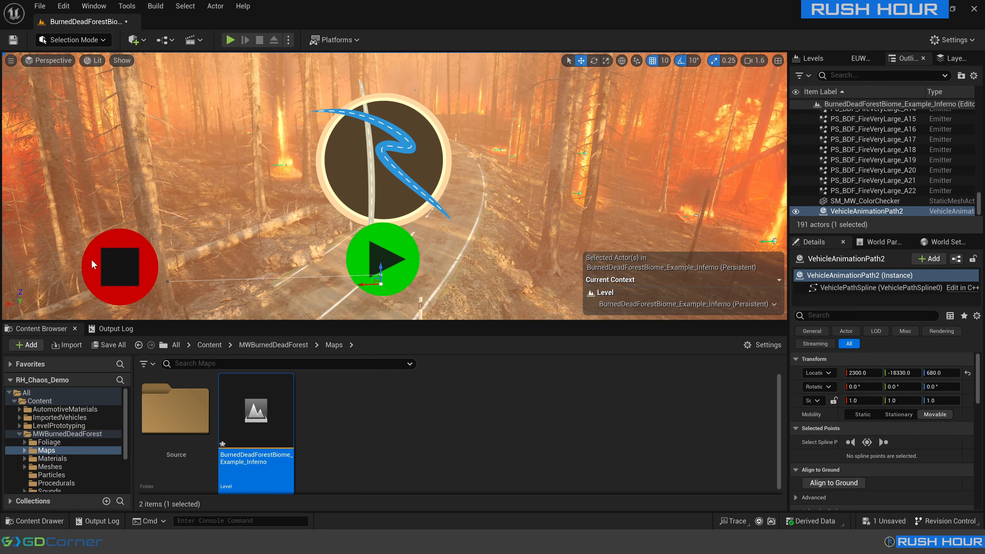
Rotate the vehicle animation path about its vertical axis to about 120° to align it with the road.
{"action": "key", "text": "e"}
{"action": "left_click_drag", "start_coordinate": [382, 293], "coordinate": [492, 318]}
{"action": "right_click_drag", "start_coordinate": [489, 306], "coordinate": [384, 306]}
{"action": "key", "text": "s"}
{"action": "key", "text": "w"}
{"action": "key", "text": "s"}
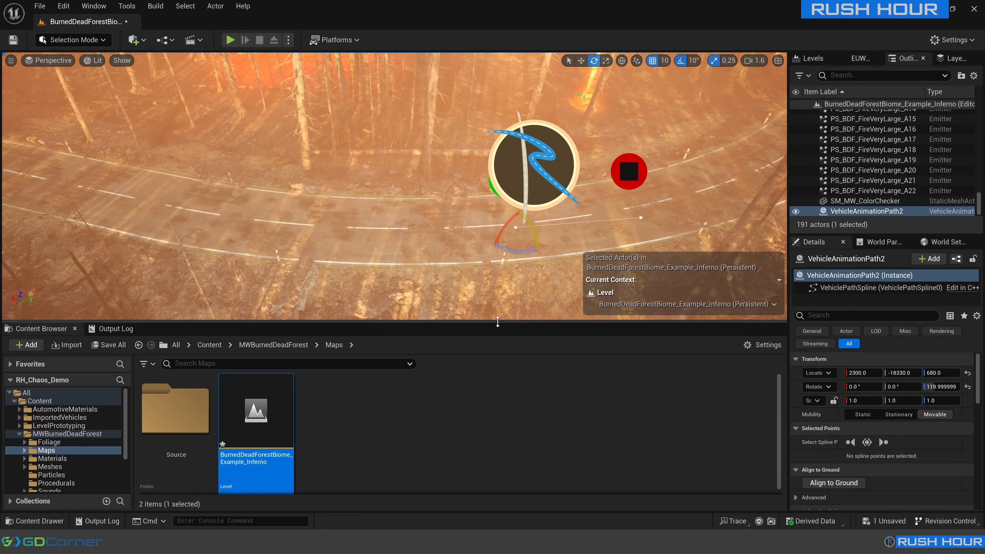
Move the animation path along the road to X 5140, Y -21190 and rotate it to about 140°.
{"action": "key", "text": "space"}
{"action": "key", "text": "space"}
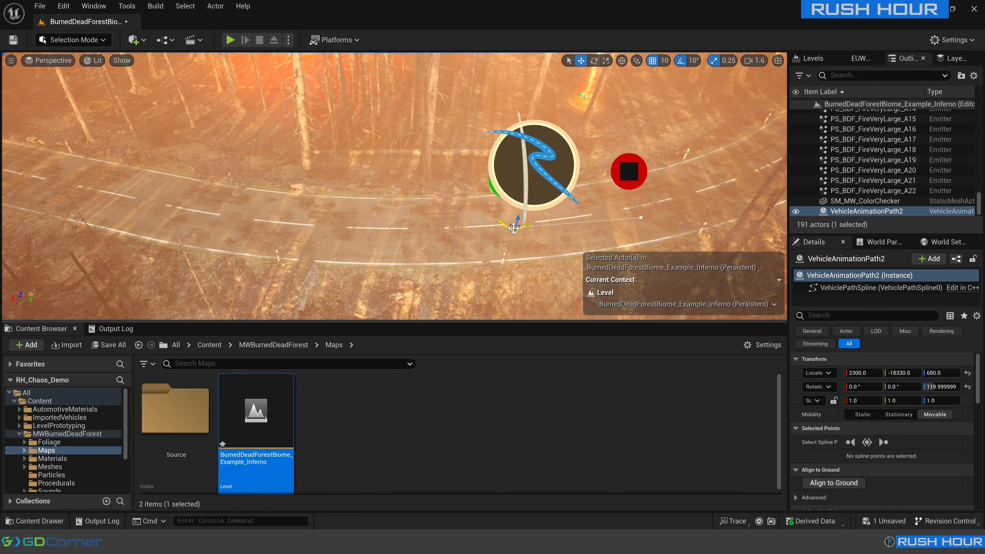
{"action": "left_click_drag", "start_coordinate": [514, 229], "coordinate": [71, 177]}
{"action": "key", "text": "e"}
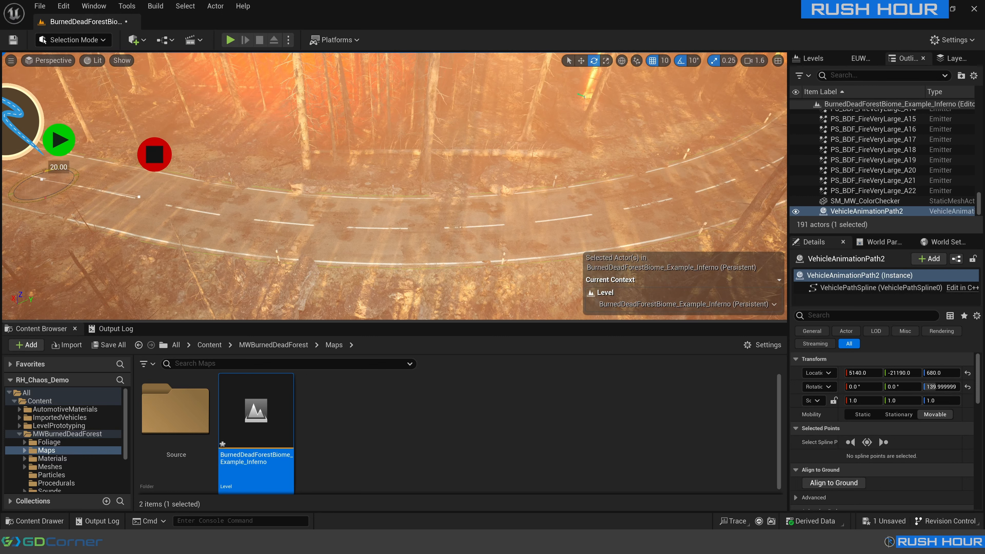
Switch the viewport to the top view and frame the animation path on the road.
{"action": "key", "text": "f"}
{"action": "key", "text": "w"}
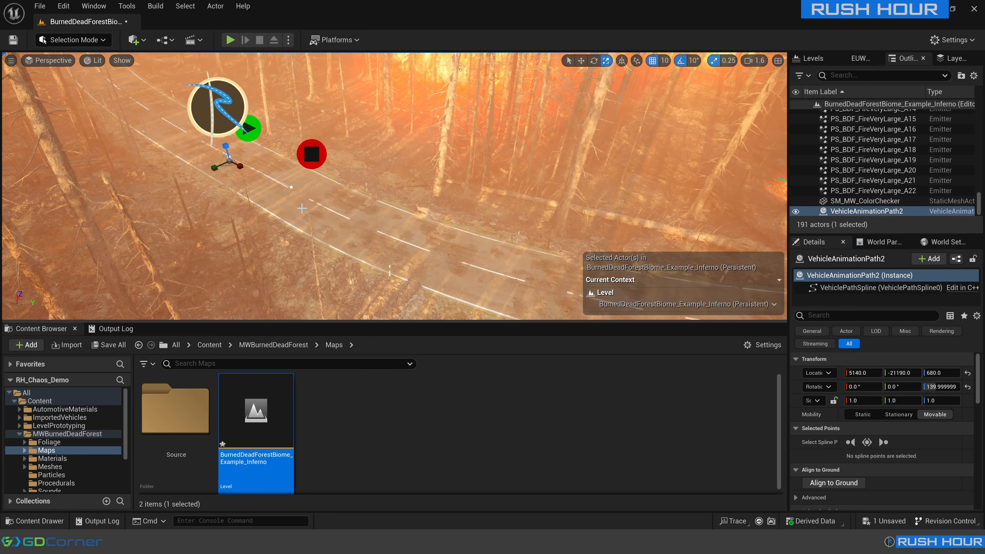
{"action": "mouse_move", "coordinate": [305, 196]}
{"action": "right_mouse_down"}
{"action": "mouse_move", "coordinate": [413, 174]}
{"action": "mouse_move", "coordinate": [198, 265]}
{"action": "right_mouse_up"}
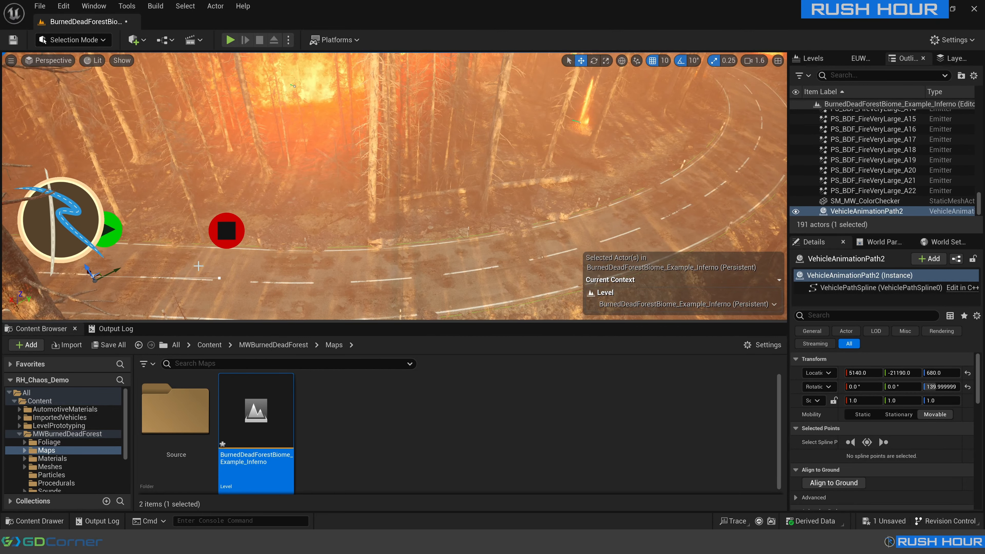
{"action": "left_click", "coordinate": [53, 60]}
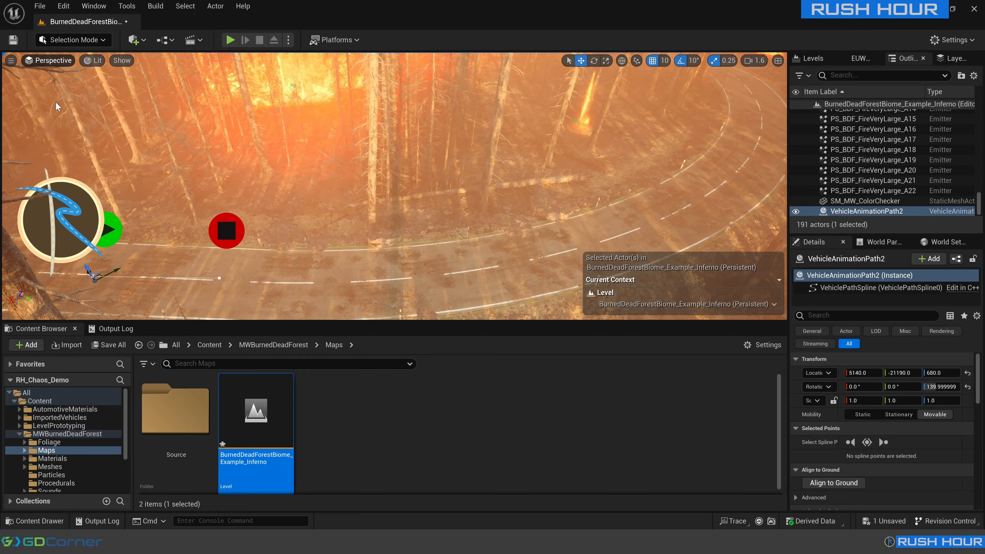
{"action": "left_click", "coordinate": [57, 107]}
{"action": "scroll", "coordinate": [275, 152], "scroll_direction": "down", "scroll_amount": 8}
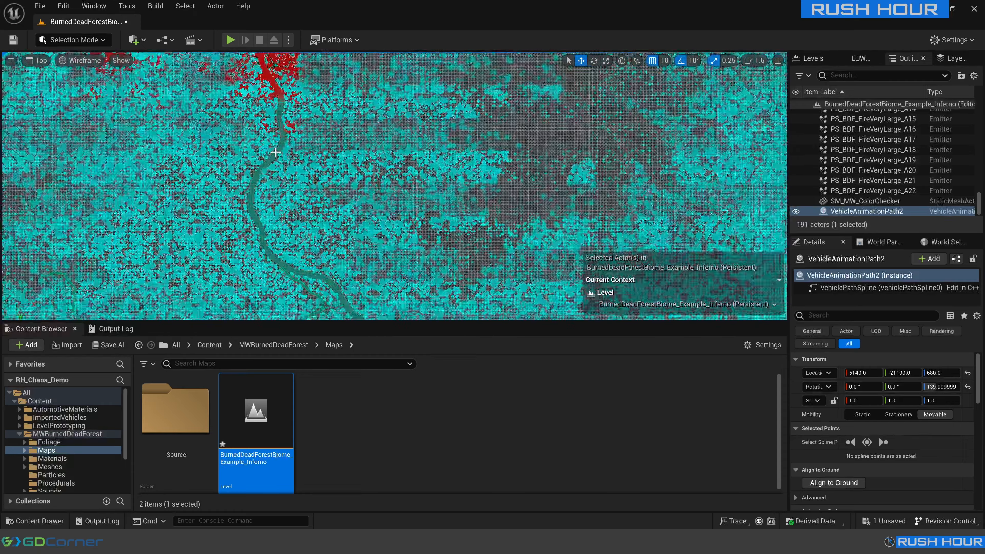
{"action": "scroll", "coordinate": [275, 152], "scroll_direction": "down", "scroll_amount": 5}
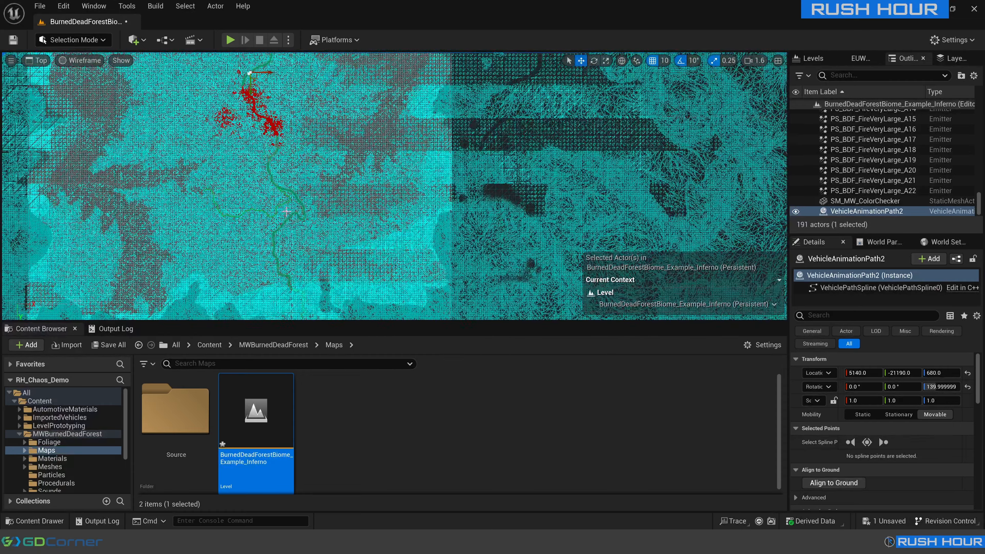
{"action": "right_click_drag", "start_coordinate": [249, 116], "coordinate": [290, 179]}
{"action": "scroll", "coordinate": [282, 145], "scroll_direction": "up", "scroll_amount": 10}
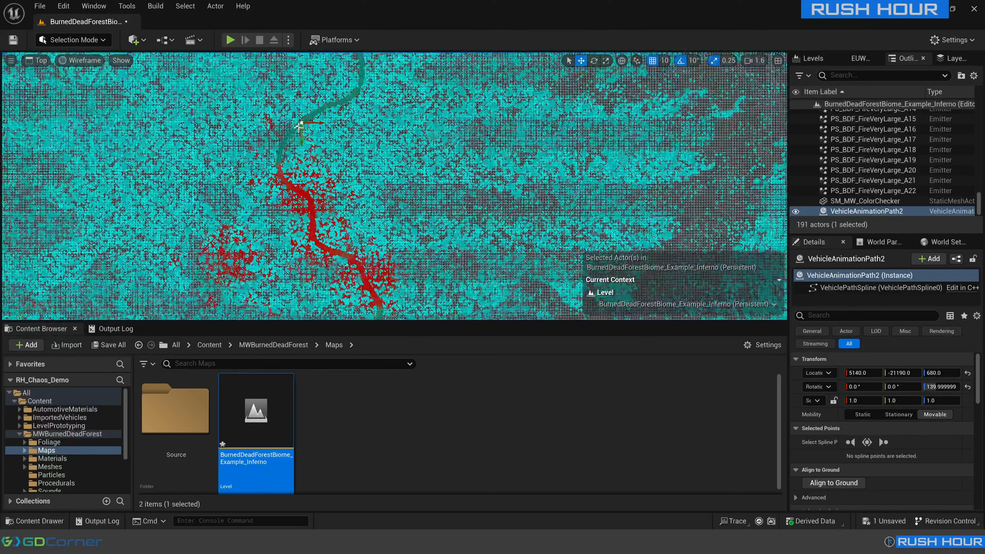
{"action": "scroll", "coordinate": [327, 156], "scroll_direction": "up", "scroll_amount": 5}
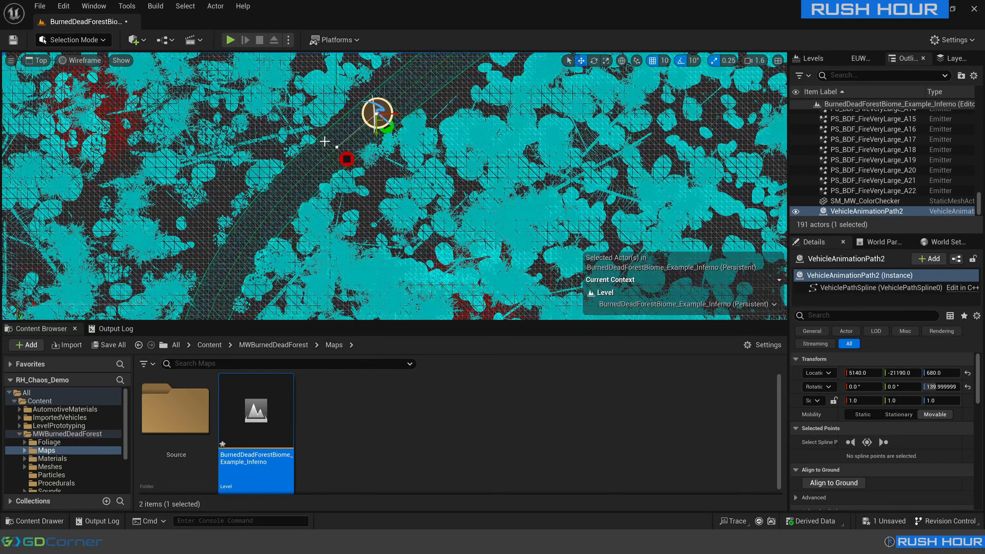
Extend the spline from its end point with a new point further along the road at about X 4000, Y -433.
{"action": "left_click", "coordinate": [336, 152]}
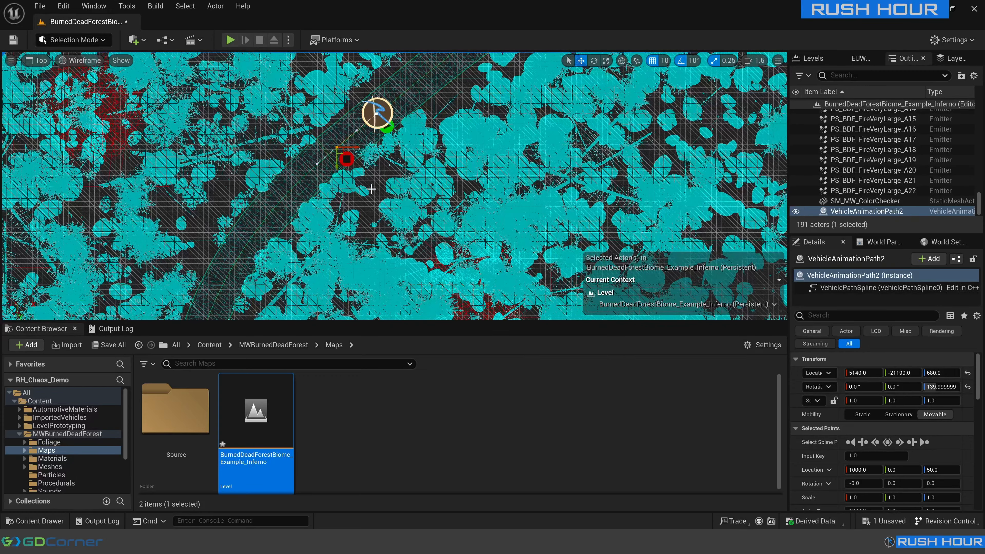
{"action": "right_click_drag", "start_coordinate": [371, 189], "coordinate": [384, 149]}
{"action": "scroll", "coordinate": [389, 154], "scroll_direction": "down", "scroll_amount": 1}
{"action": "scroll", "coordinate": [390, 145], "scroll_direction": "down", "scroll_amount": 1}
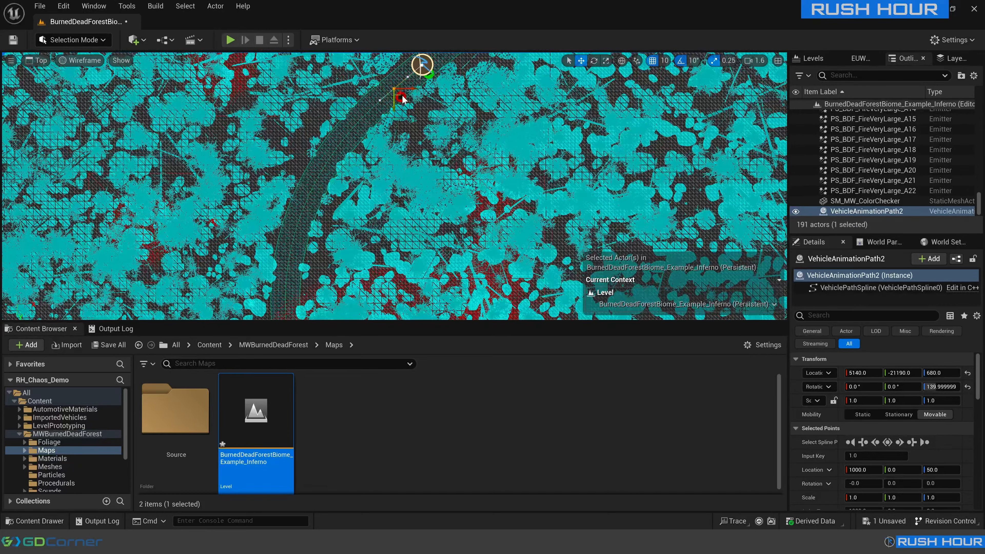
{"action": "left_click_drag", "start_coordinate": [399, 95], "coordinate": [320, 172], "text": "alt"}
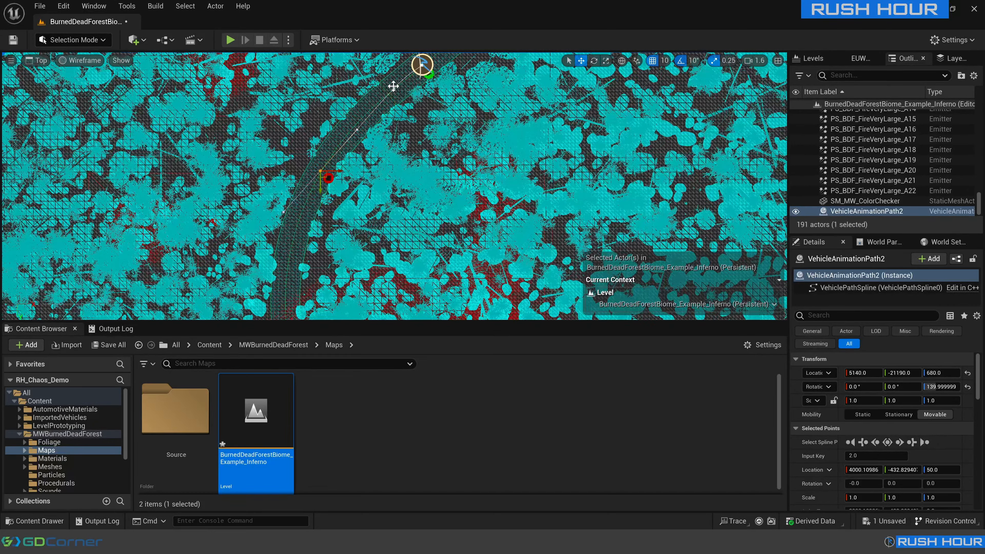
Continue the spline with more points along the road into the bend in the fire area.
{"action": "right_click_drag", "start_coordinate": [344, 194], "coordinate": [336, 79]}
{"action": "scroll", "coordinate": [335, 79], "scroll_direction": "down", "scroll_amount": 2}
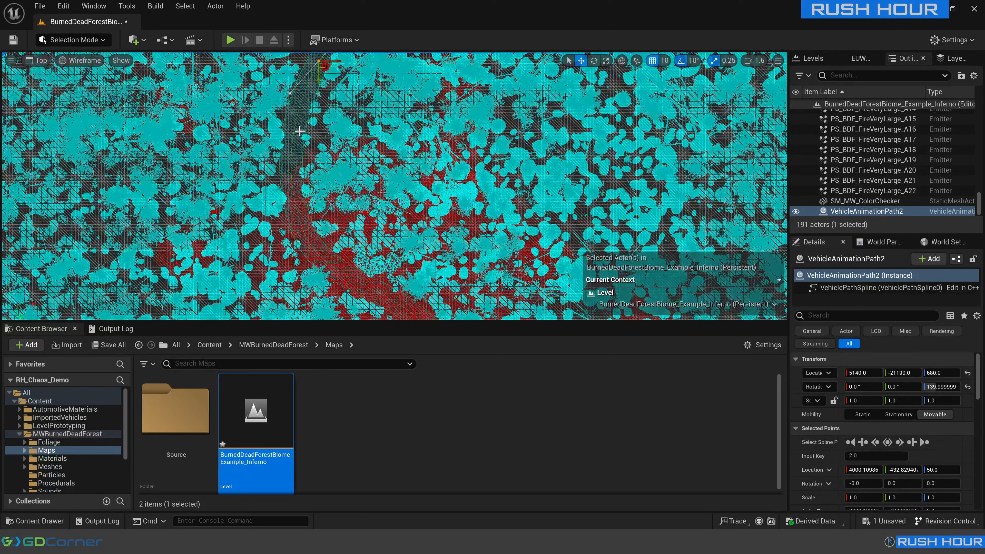
{"action": "left_click_drag", "start_coordinate": [323, 65], "coordinate": [368, 290], "text": "alt"}
{"action": "right_click_drag", "start_coordinate": [367, 291], "coordinate": [209, 122]}
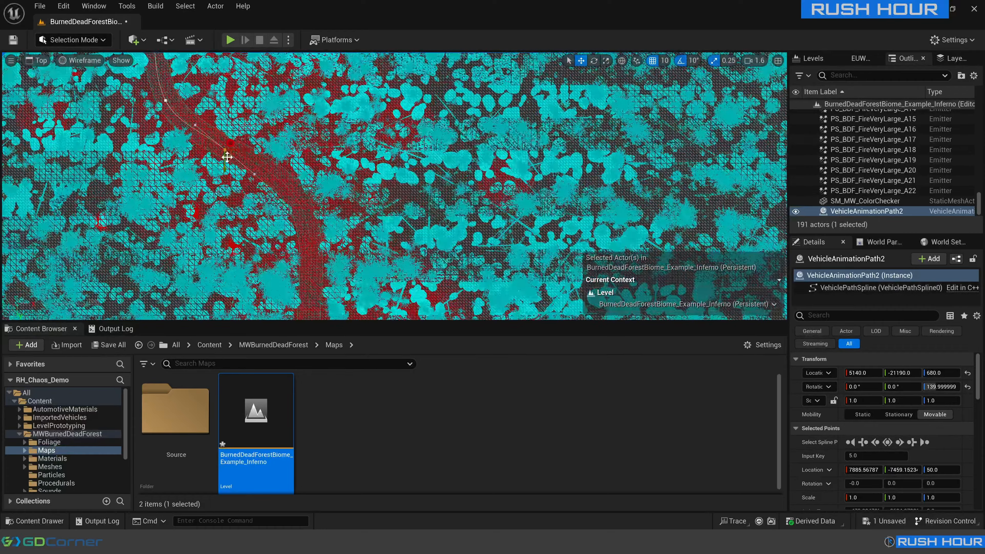
{"action": "left_click_drag", "start_coordinate": [209, 121], "coordinate": [258, 149], "text": "alt"}
Place the next spline point in the bend at about X 7110, Y -10813, undoing the misplaced point.
{"action": "left_click_drag", "start_coordinate": [258, 148], "coordinate": [288, 181], "text": "alt"}
{"action": "key", "text": "ctrl+z"}
{"action": "left_click_drag", "start_coordinate": [259, 148], "coordinate": [277, 171]}
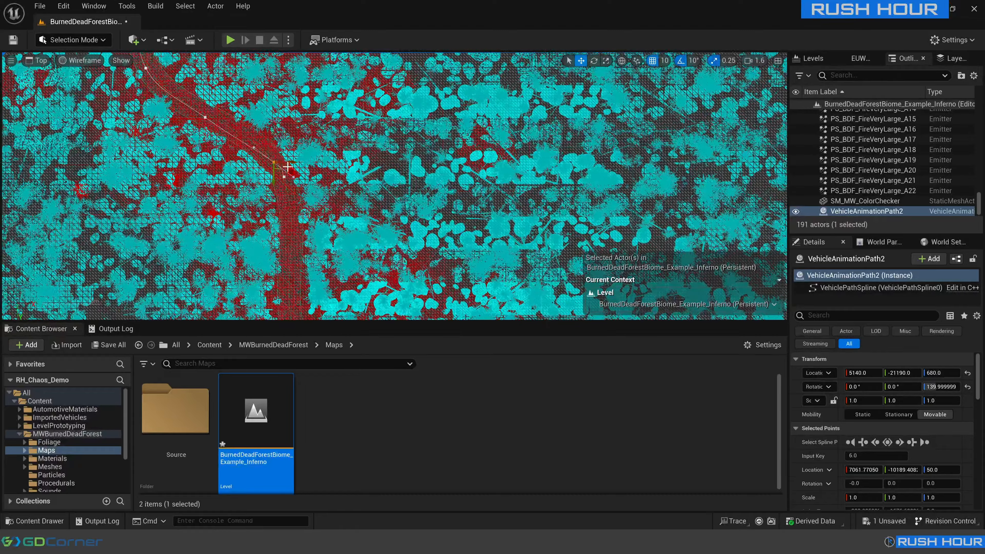
{"action": "key", "text": "ctrl+z"}
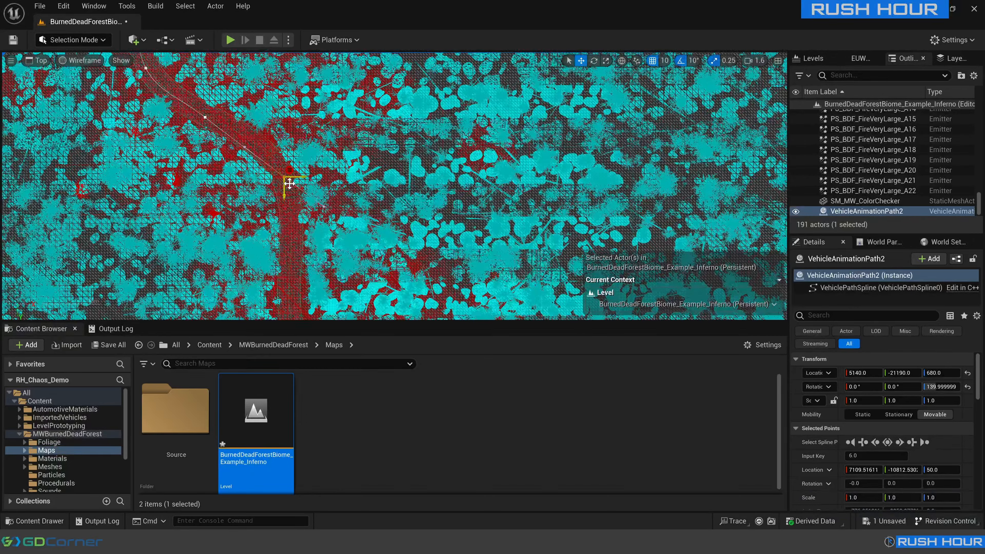
Extend the spline with further points along the winding road to about X 13366, Y -36253.
{"action": "left_click_drag", "start_coordinate": [289, 183], "coordinate": [297, 238], "text": "alt"}
{"action": "left_click_drag", "start_coordinate": [151, 179], "coordinate": [175, 225], "text": "alt"}
{"action": "right_click_drag", "start_coordinate": [175, 225], "coordinate": [103, 130]}
{"action": "left_click_drag", "start_coordinate": [102, 130], "coordinate": [155, 170], "text": "alt"}
{"action": "left_click_drag", "start_coordinate": [197, 99], "coordinate": [200, 163], "text": "alt"}
{"action": "right_click_drag", "start_coordinate": [200, 163], "coordinate": [272, 103]}
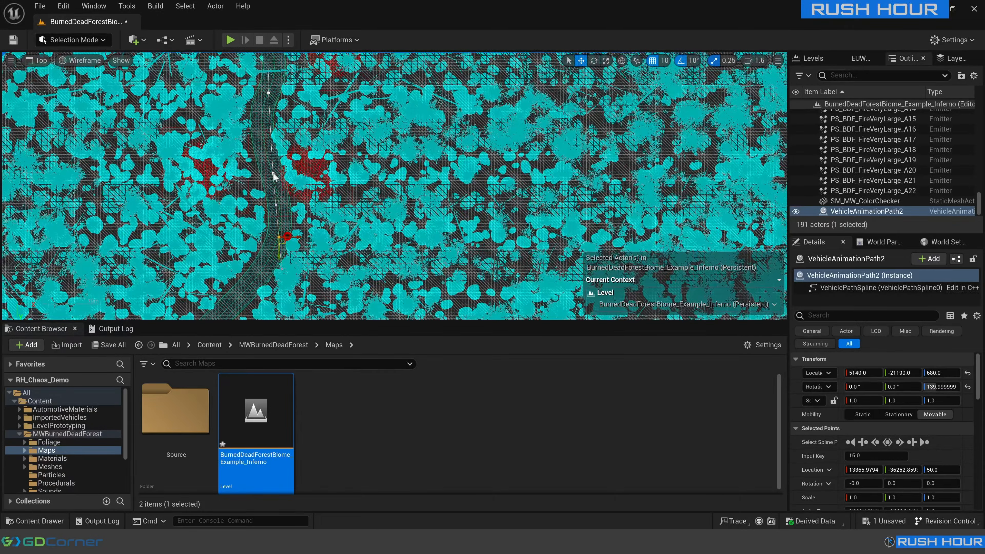
Add the remaining spline points along the road, ending at about X 23240, Y -40460.
{"action": "right_click_drag", "start_coordinate": [288, 237], "coordinate": [290, 111]}
{"action": "left_click_drag", "start_coordinate": [298, 109], "coordinate": [256, 171], "text": "alt"}
{"action": "right_click_drag", "start_coordinate": [256, 171], "coordinate": [310, 105]}
{"action": "left_click_drag", "start_coordinate": [310, 105], "coordinate": [249, 187], "text": "alt"}
{"action": "left_click_drag", "start_coordinate": [249, 186], "coordinate": [218, 267], "text": "alt"}
Check in the top view that the whole spline follows the road, and return the viewport to perspective.
{"action": "scroll", "coordinate": [410, 221], "scroll_direction": "down", "scroll_amount": 2}
{"action": "right_click_drag", "start_coordinate": [409, 221], "coordinate": [415, 302]}
{"action": "right_click_drag", "start_coordinate": [416, 104], "coordinate": [433, 233]}
{"action": "right_click_drag", "start_coordinate": [353, 78], "coordinate": [463, 218]}
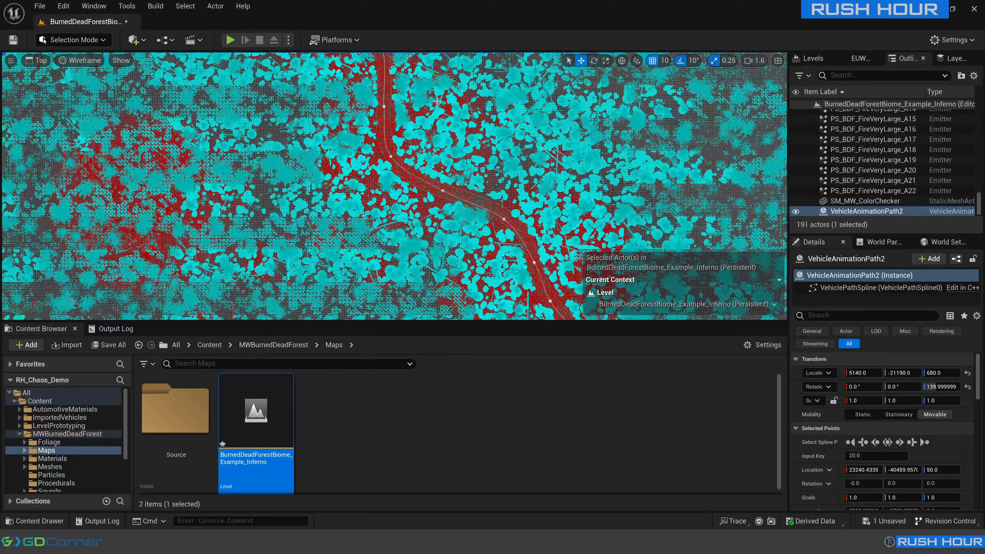
{"action": "right_click_drag", "start_coordinate": [436, 102], "coordinate": [478, 190]}
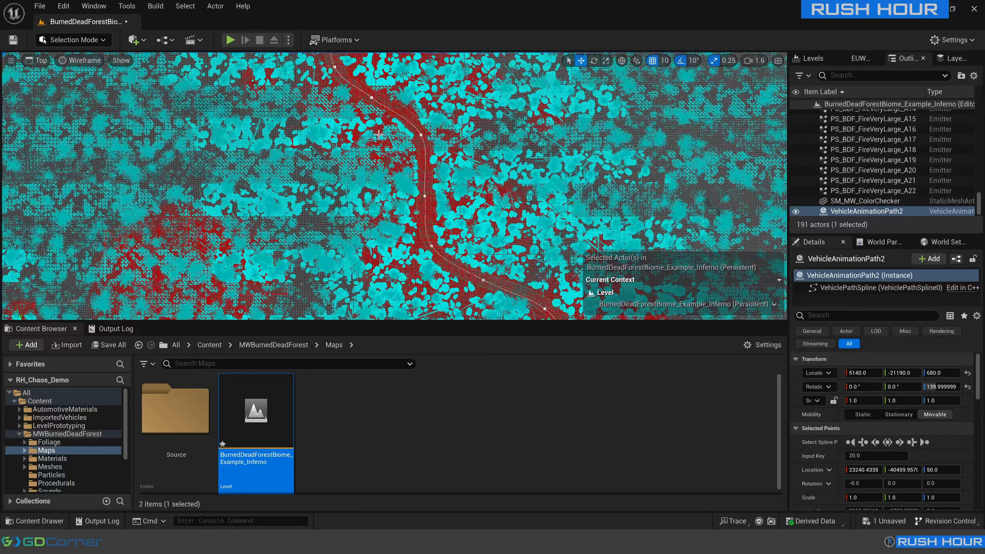
{"action": "right_click_drag", "start_coordinate": [379, 135], "coordinate": [383, 244]}
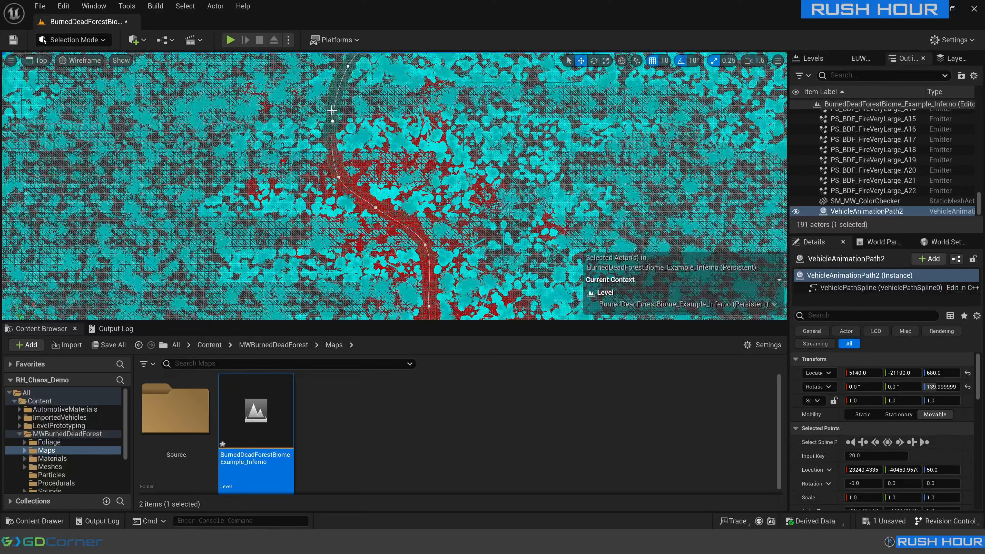
{"action": "left_click", "coordinate": [40, 63]}
{"action": "left_click", "coordinate": [53, 75]}
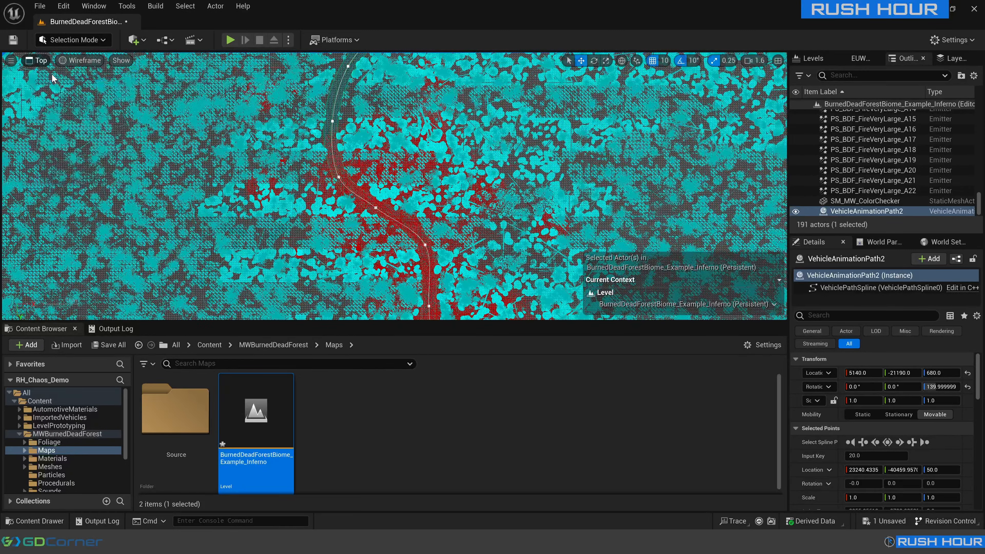
{"action": "right_click_drag", "start_coordinate": [394, 186], "coordinate": [375, 196]}
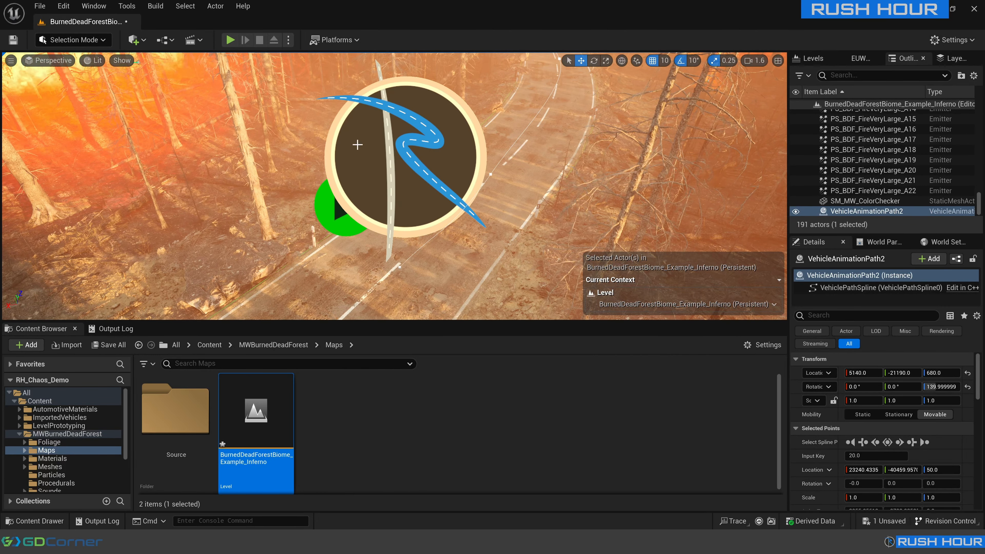
Set the animation path's vehicle type to BP_Sedan_RH.
{"action": "left_click", "coordinate": [484, 192]}
{"action": "scroll", "coordinate": [841, 391], "scroll_direction": "down", "scroll_amount": 10}
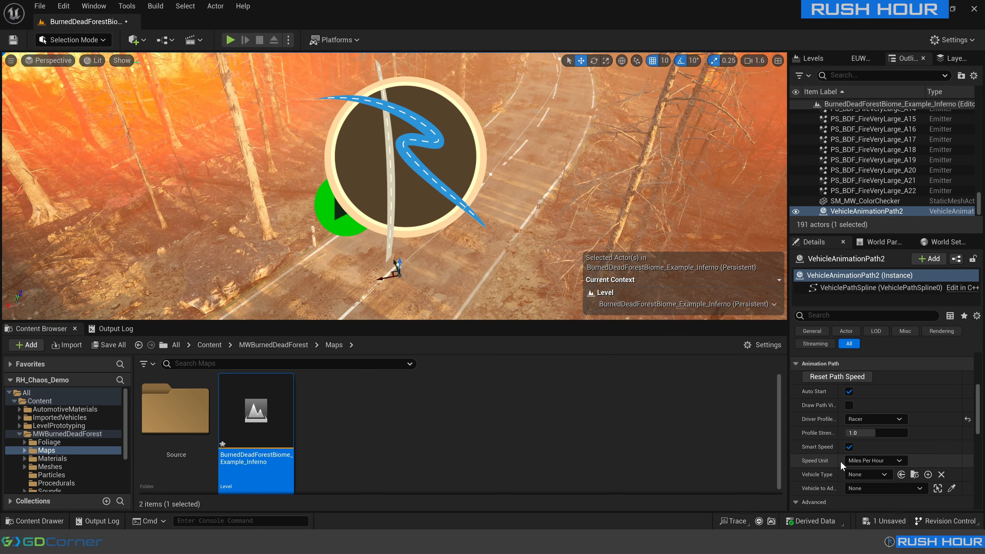
{"action": "left_click", "coordinate": [867, 474]}
{"action": "left_click", "coordinate": [888, 357]}
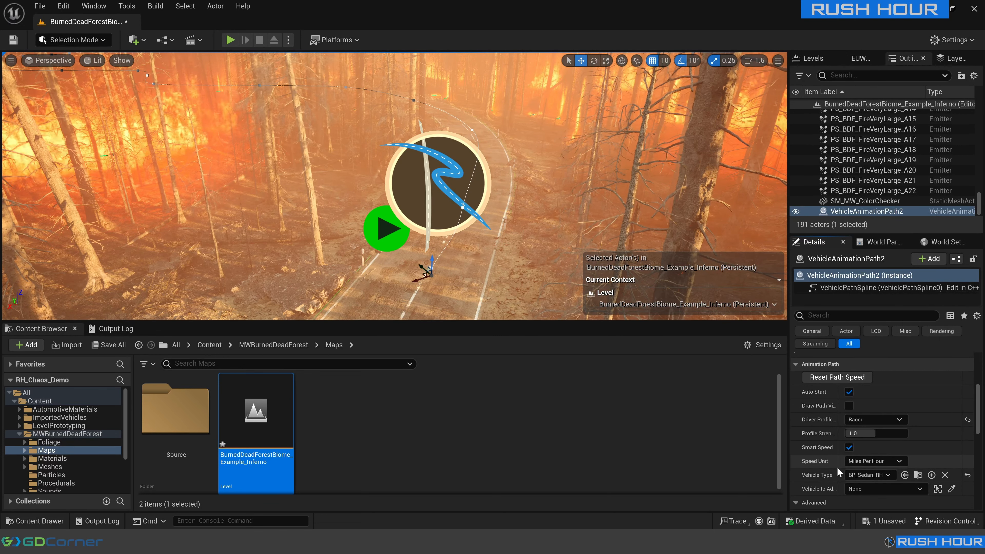
Set the animation path's Reset Speed to 200 and reset the path speed, selecting a spline point on the road.
{"action": "scroll", "coordinate": [838, 470], "scroll_direction": "down", "scroll_amount": 2}
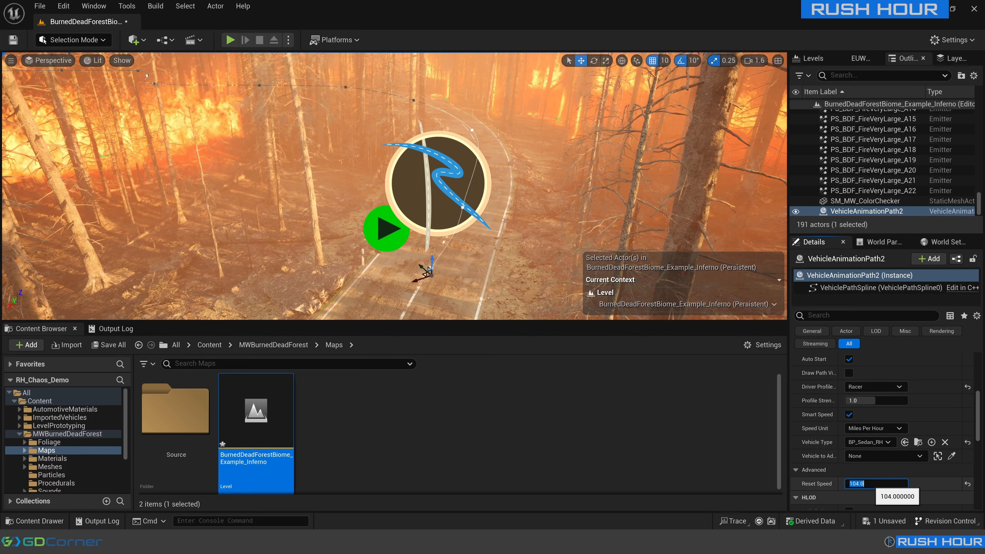
{"action": "left_click", "coordinate": [856, 483]}
{"action": "type", "text": "200"}
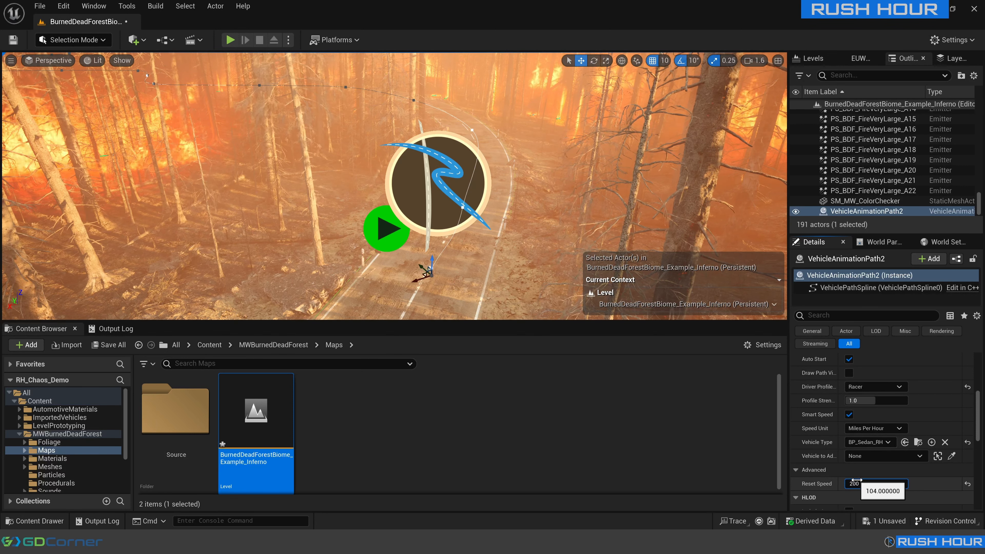
{"action": "scroll", "coordinate": [810, 402], "scroll_direction": "up", "scroll_amount": 2}
{"action": "scroll", "coordinate": [810, 402], "scroll_direction": "up", "scroll_amount": 1}
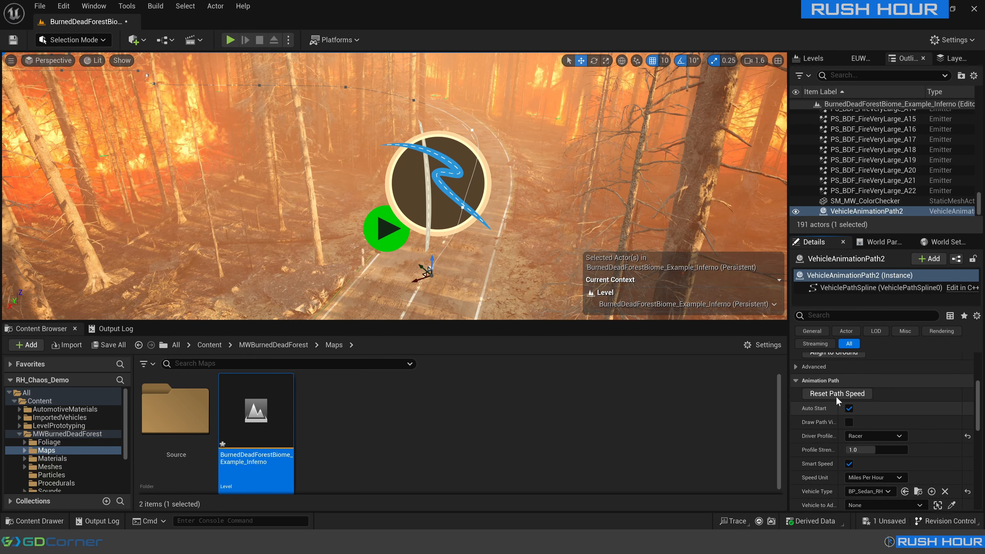
{"action": "left_click", "coordinate": [829, 396]}
{"action": "scroll", "coordinate": [829, 404], "scroll_direction": "up", "scroll_amount": 10}
{"action": "left_click", "coordinate": [472, 130]}
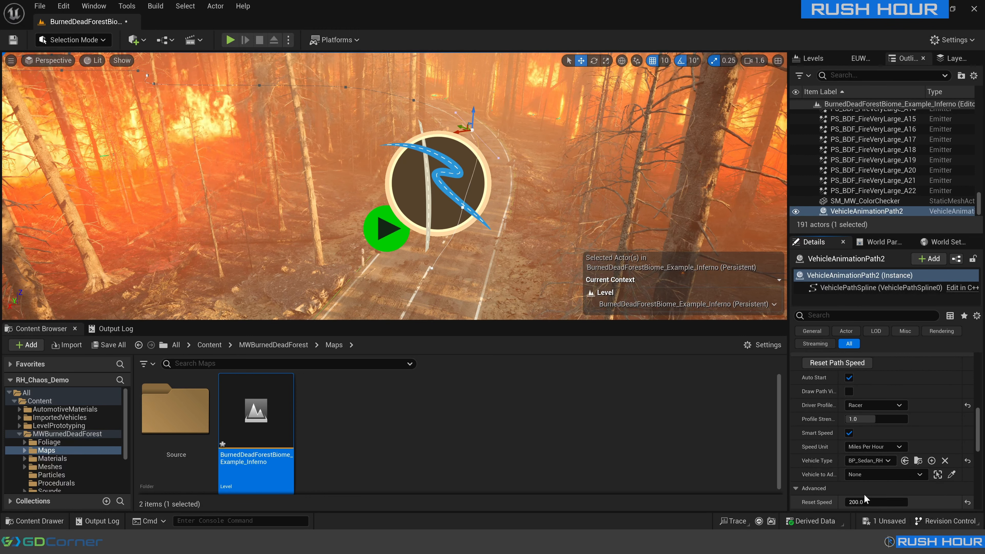
{"action": "left_click", "coordinate": [438, 182]}
{"action": "right_click_drag", "start_coordinate": [438, 182], "coordinate": [480, 155]}
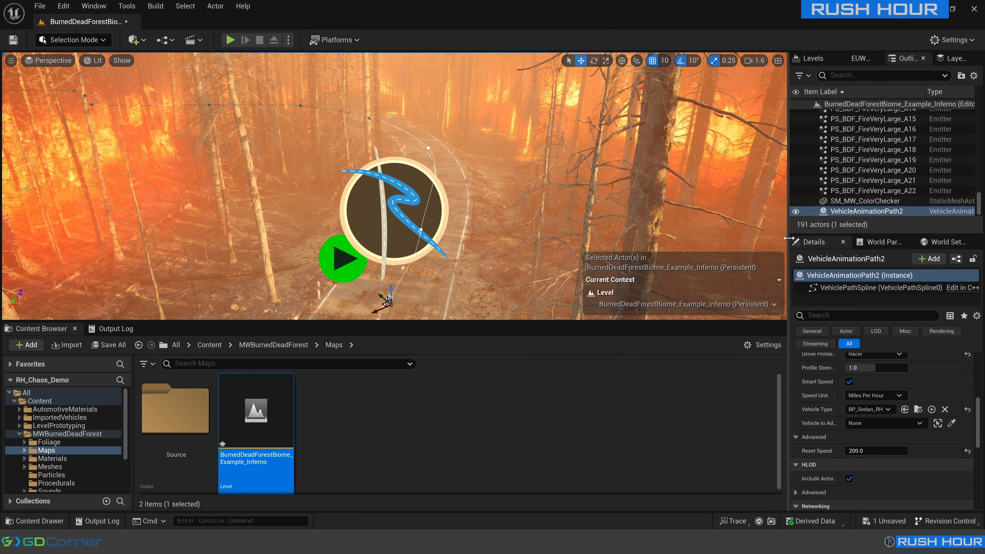
Widen the details area and search the level's GameMode Override options in World Settings for "bp_".
{"action": "left_click_drag", "start_coordinate": [787, 238], "coordinate": [766, 238]}
{"action": "left_click", "coordinate": [94, 6]}
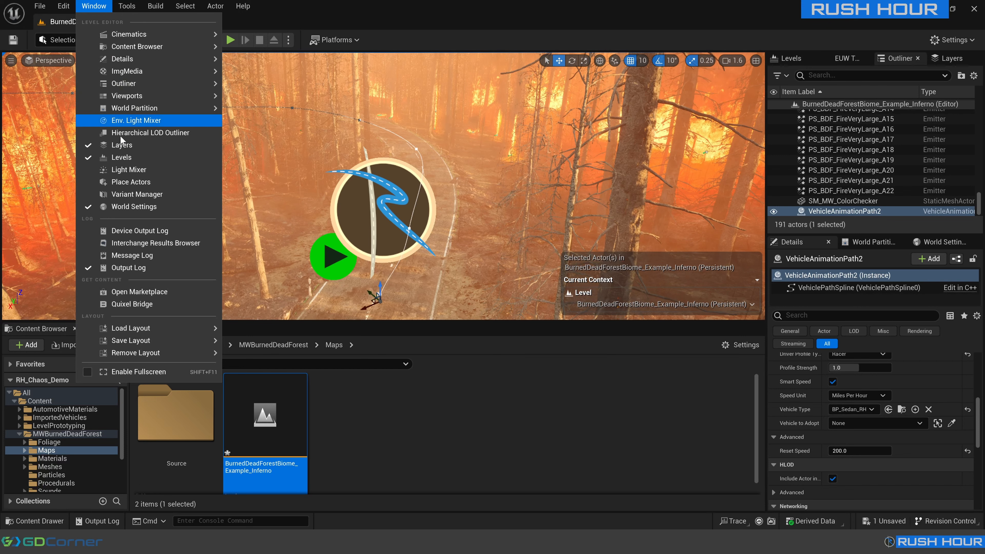
{"action": "left_click", "coordinate": [147, 206]}
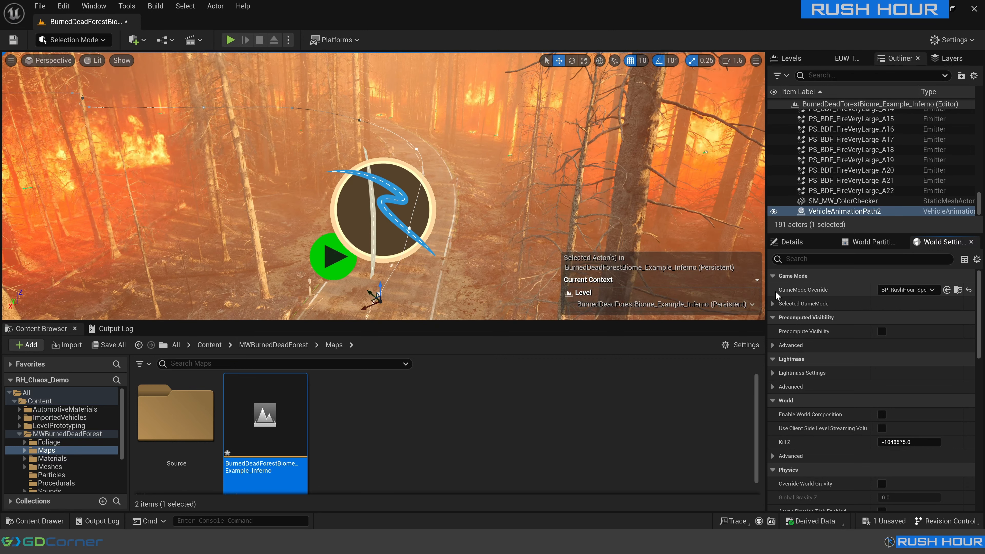
{"action": "left_click", "coordinate": [906, 289]}
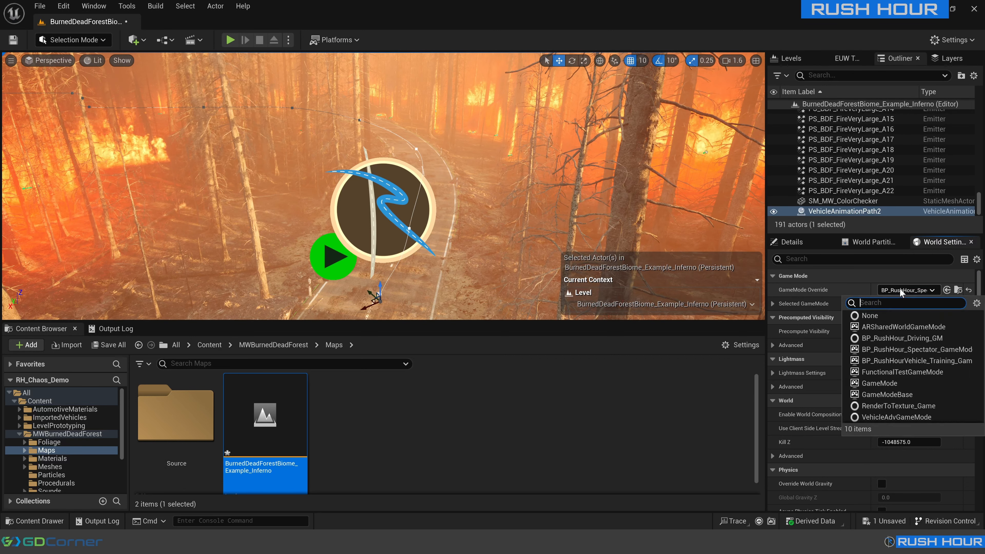
{"action": "type", "text": "bp_"}
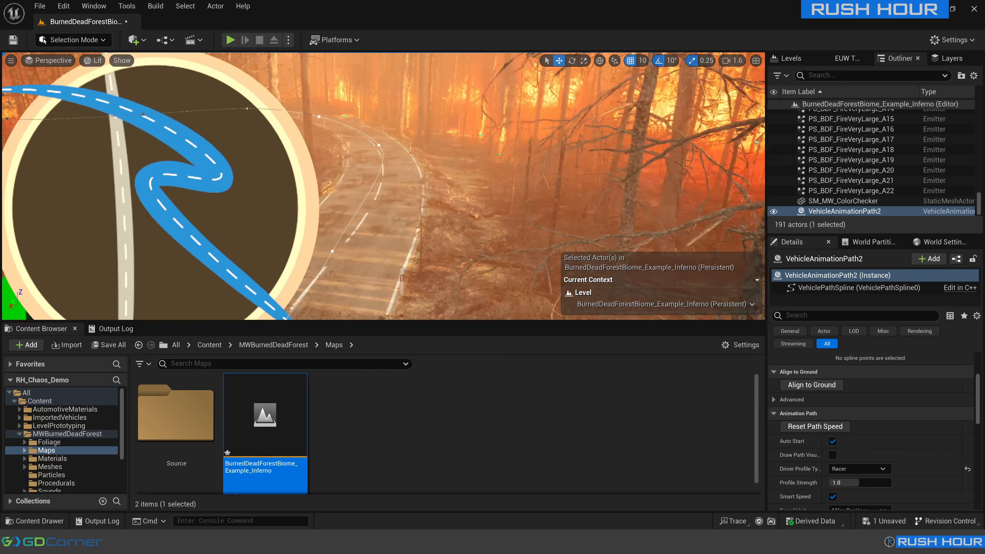
Examine the spline along the road, and play the level to preview the sedan driving the path before stopping the preview.
{"action": "key", "text": "w"}
{"action": "right_click_drag", "start_coordinate": [384, 187], "coordinate": [447, 175]}
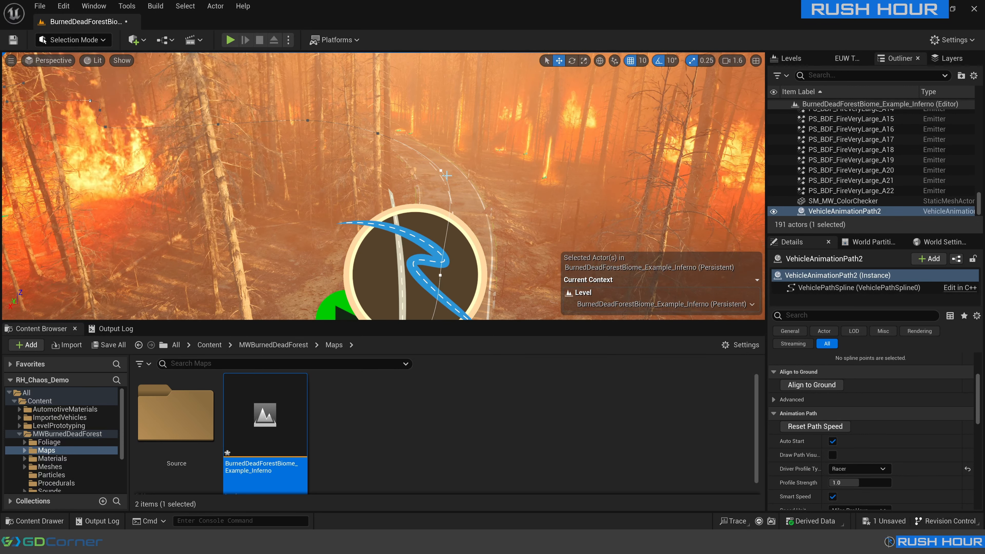
{"action": "key", "text": "w"}
{"action": "right_click_drag", "start_coordinate": [446, 176], "coordinate": [729, 150]}
{"action": "key", "text": "w"}
{"action": "key", "text": "w"}
{"action": "key", "text": "w"}
{"action": "key", "text": "w"}
{"action": "scroll", "coordinate": [574, 151], "scroll_direction": "up", "scroll_amount": 2}
{"action": "key", "text": "w"}
{"action": "left_click", "coordinate": [230, 40]}
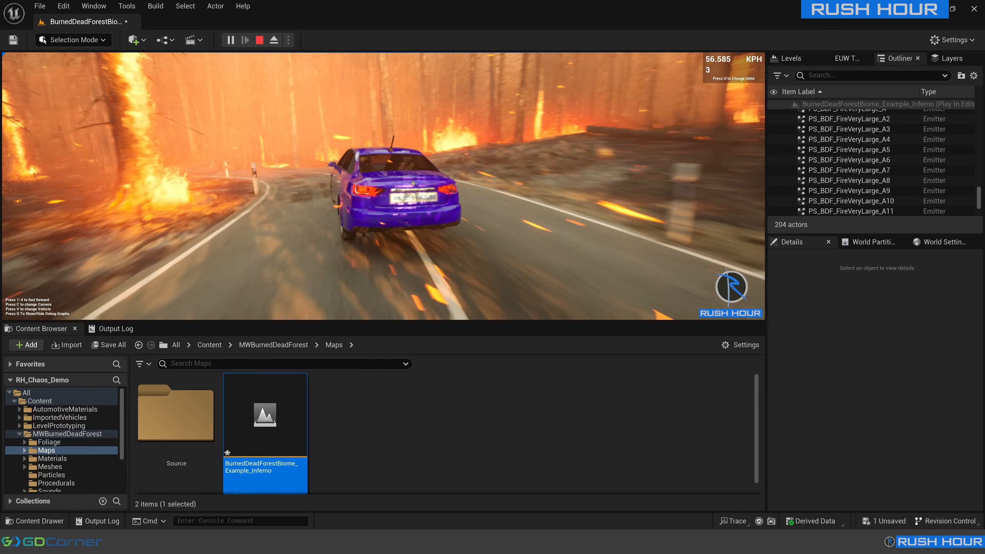
{"action": "key", "text": "Escape"}
Move the spline point with input key 6 along the road to about X 7147, Y -10220.
{"action": "left_click", "coordinate": [383, 142]}
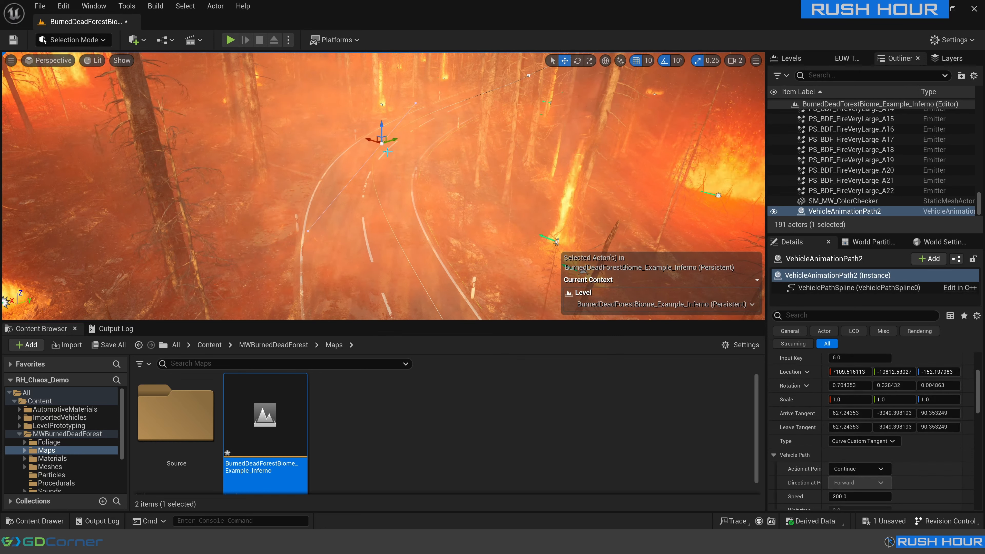
{"action": "left_click_drag", "start_coordinate": [384, 140], "coordinate": [379, 164]}
{"action": "right_click_drag", "start_coordinate": [379, 164], "coordinate": [364, 190]}
Rotate the spline point with input key 5 to about -10° around Z and shift it toward the road's centre line.
{"action": "key", "text": "e"}
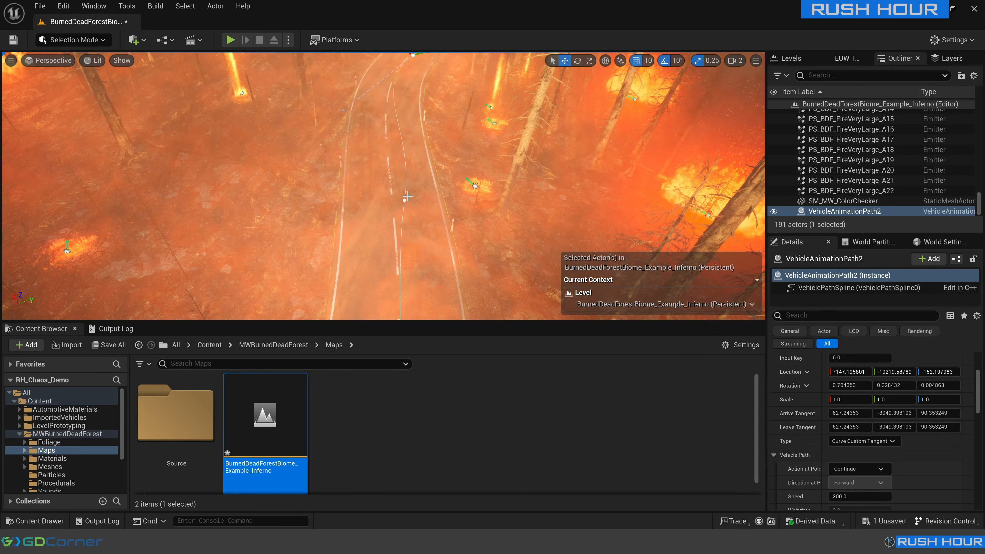
{"action": "left_click", "coordinate": [404, 201]}
{"action": "left_click", "coordinate": [405, 202]}
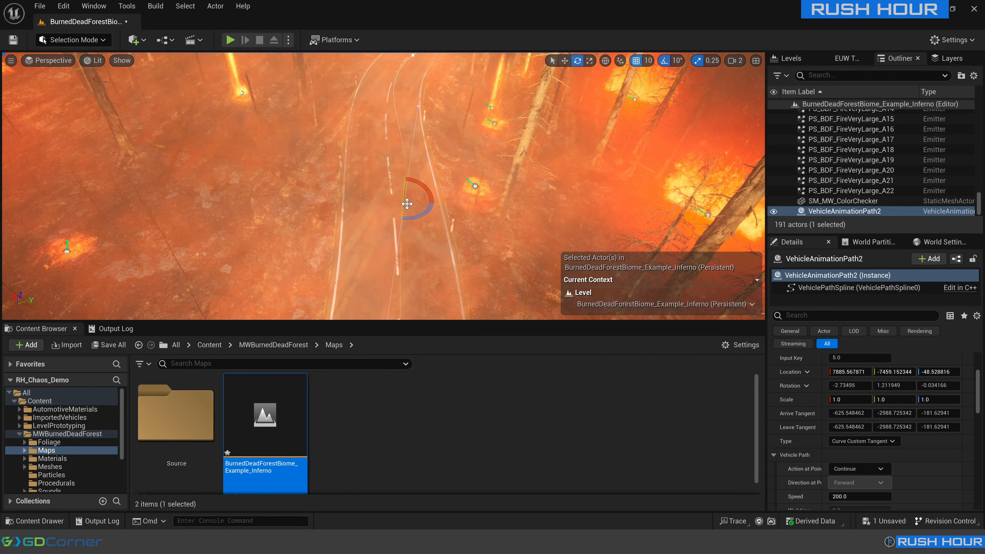
{"action": "left_click_drag", "start_coordinate": [416, 214], "coordinate": [411, 212]}
{"action": "key", "text": "r"}
{"action": "key", "text": "w"}
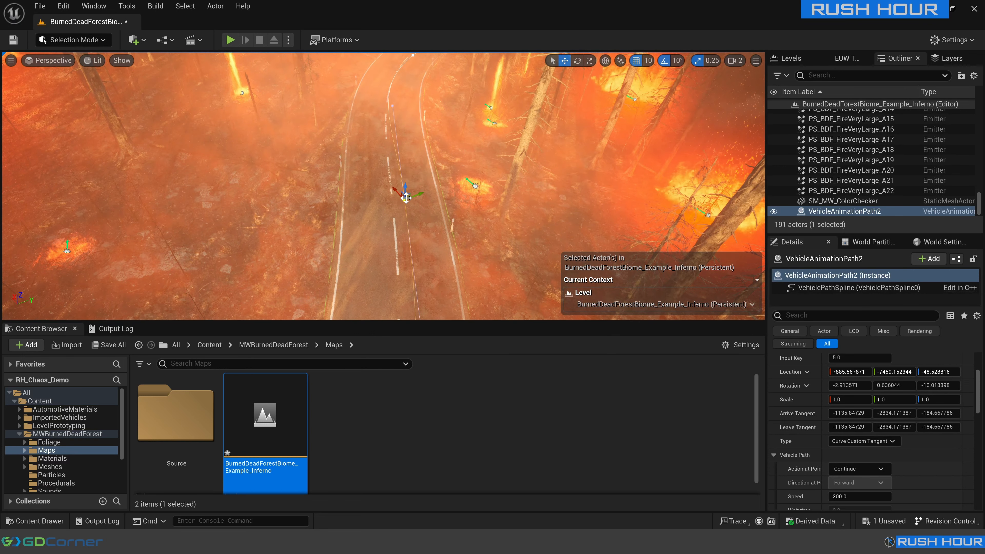
{"action": "left_click_drag", "start_coordinate": [404, 199], "coordinate": [386, 201]}
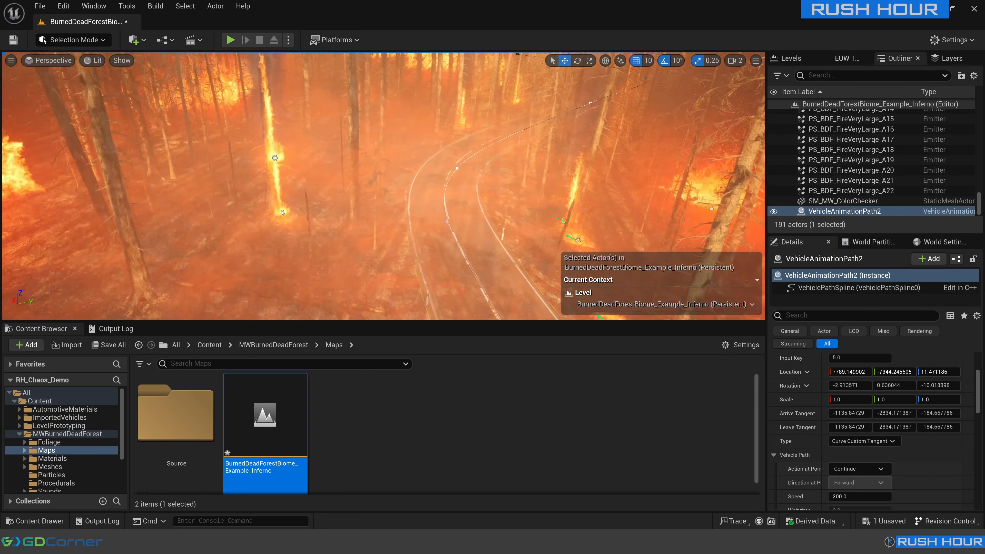
Rotate the next spline point along the road to align its tangent with the bend.
{"action": "left_click", "coordinate": [396, 181]}
{"action": "key", "text": "e"}
{"action": "mouse_move", "coordinate": [397, 181]}
{"action": "right_mouse_down"}
{"action": "mouse_move", "coordinate": [411, 175]}
{"action": "mouse_move", "coordinate": [446, 190]}
{"action": "mouse_move", "coordinate": [419, 210]}
{"action": "right_mouse_up"}
Move the spline point with input key 8 to about X 10591, Y -16206 on the road.
{"action": "left_click", "coordinate": [395, 229]}
{"action": "key", "text": "w"}
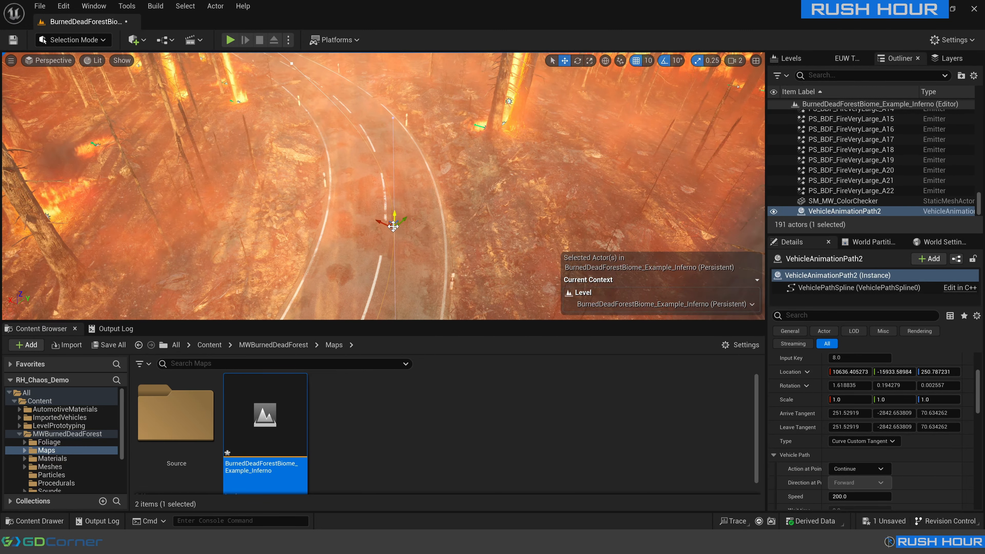
{"action": "left_click_drag", "start_coordinate": [393, 225], "coordinate": [382, 193]}
{"action": "mouse_move", "coordinate": [382, 194]}
{"action": "right_mouse_down"}
{"action": "mouse_move", "coordinate": [361, 156]}
{"action": "mouse_move", "coordinate": [367, 190]}
{"action": "right_mouse_up"}
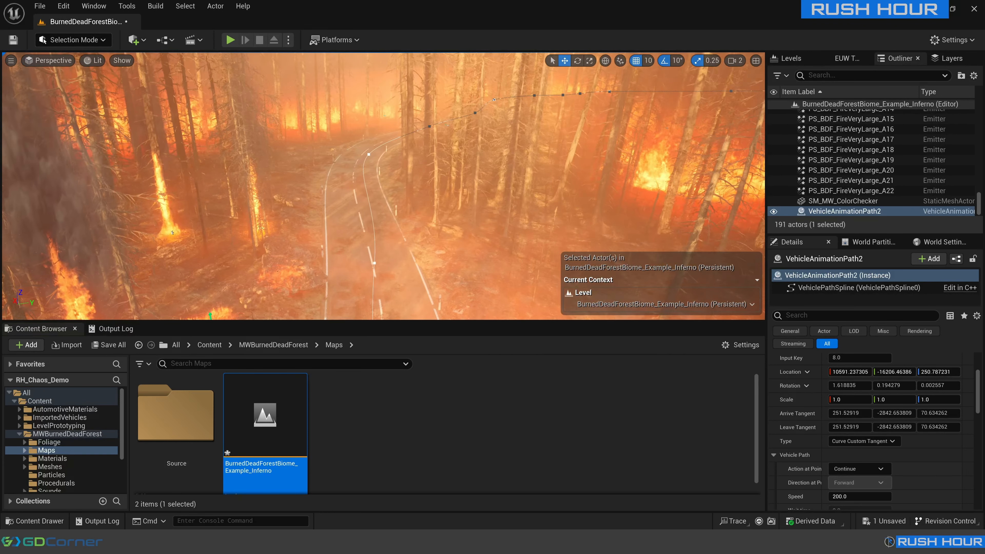
Rotate the spline point with input key 9 to about -10° around Z so the path follows the bend.
{"action": "left_click", "coordinate": [375, 263]}
{"action": "key", "text": "e"}
{"action": "left_click_drag", "start_coordinate": [383, 276], "coordinate": [396, 272]}
{"action": "right_click_drag", "start_coordinate": [396, 272], "coordinate": [431, 268]}
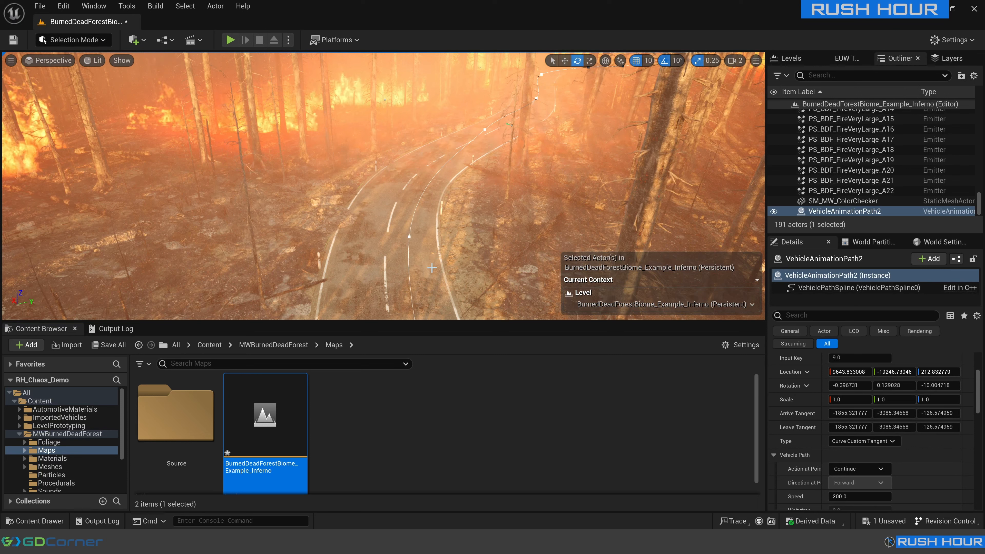
Move the spline point with input key 10 from the lane toward the road's centre line.
{"action": "left_click", "coordinate": [409, 235]}
{"action": "key", "text": "w"}
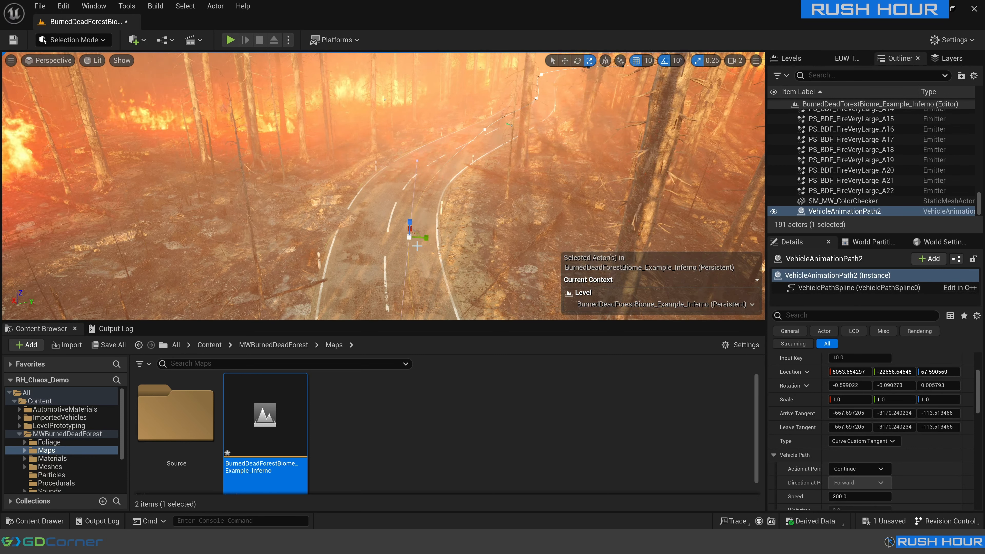
{"action": "left_click_drag", "start_coordinate": [413, 236], "coordinate": [391, 217]}
{"action": "right_click_drag", "start_coordinate": [391, 217], "coordinate": [419, 207]}
Delete the spline point with input key 11 and check the path's curve along that stretch of road.
{"action": "left_click", "coordinate": [450, 206]}
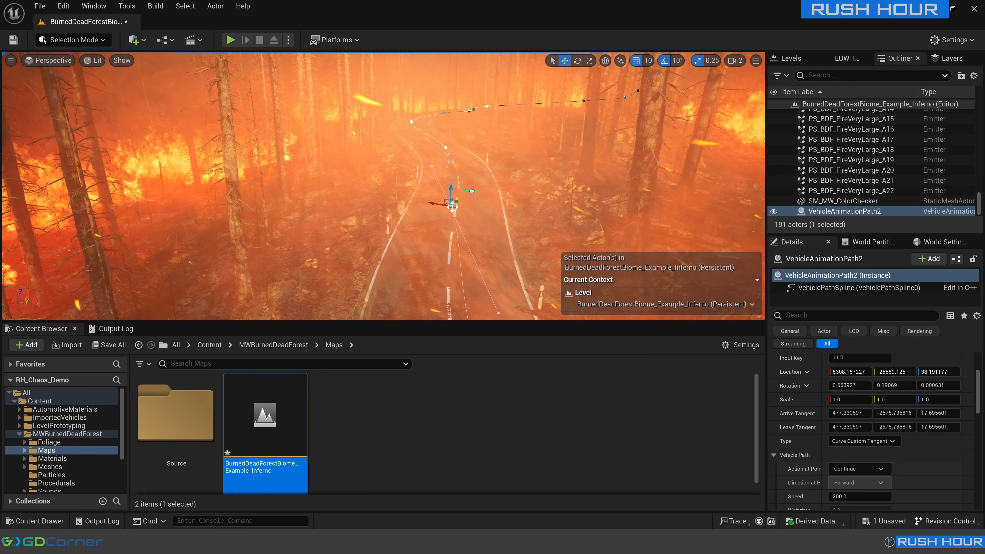
{"action": "left_click", "coordinate": [472, 229]}
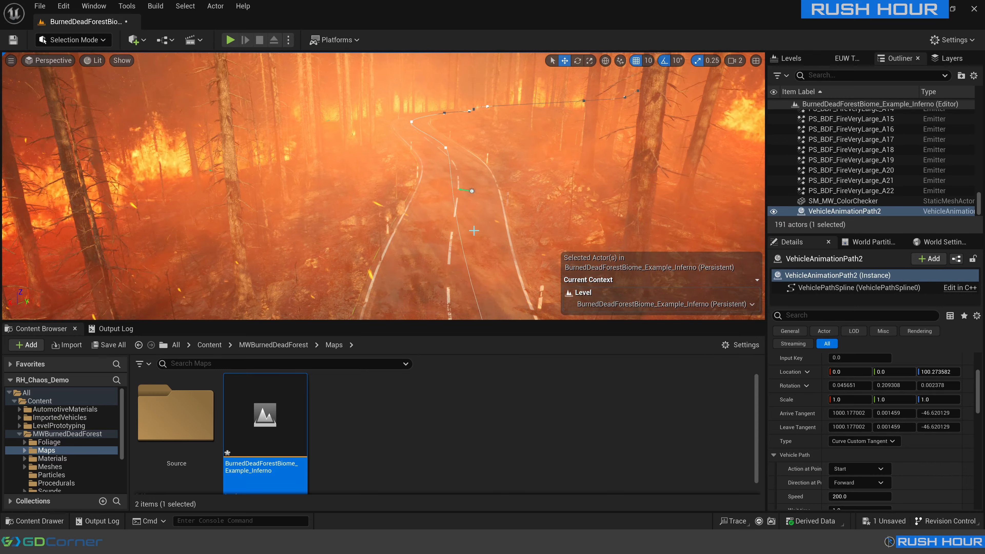
{"action": "key", "text": "s"}
{"action": "mouse_move", "coordinate": [473, 230]}
{"action": "right_mouse_down"}
{"action": "mouse_move", "coordinate": [462, 264]}
{"action": "mouse_move", "coordinate": [473, 260]}
{"action": "mouse_move", "coordinate": [472, 220]}
{"action": "right_mouse_up"}
{"action": "key", "text": "s"}
{"action": "key", "text": "w"}
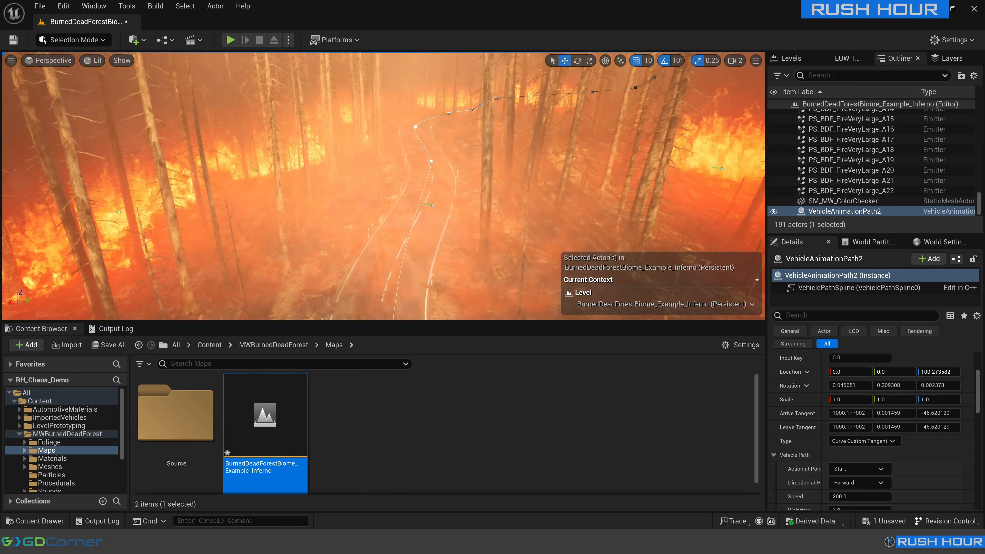
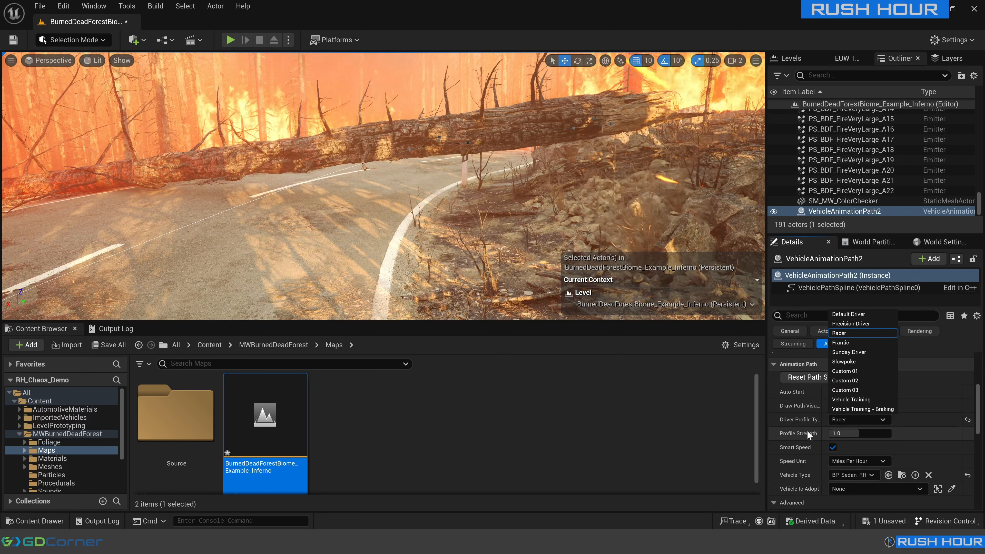
Set the Racer driver profile's strength to 0.8 and play the level to preview the drive.
{"action": "left_click", "coordinate": [849, 434]}
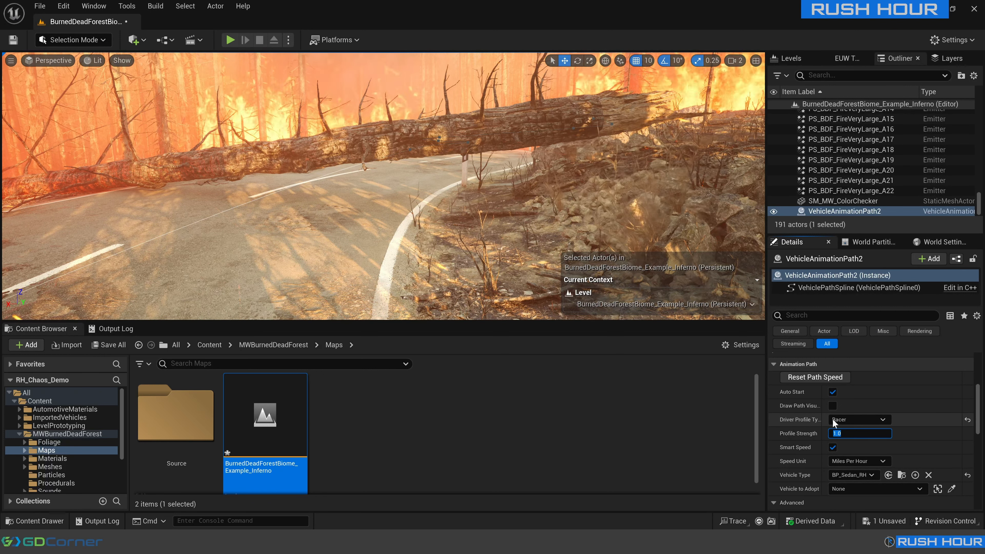
{"action": "type", "text": "0.8"}
{"action": "key", "text": "Return"}
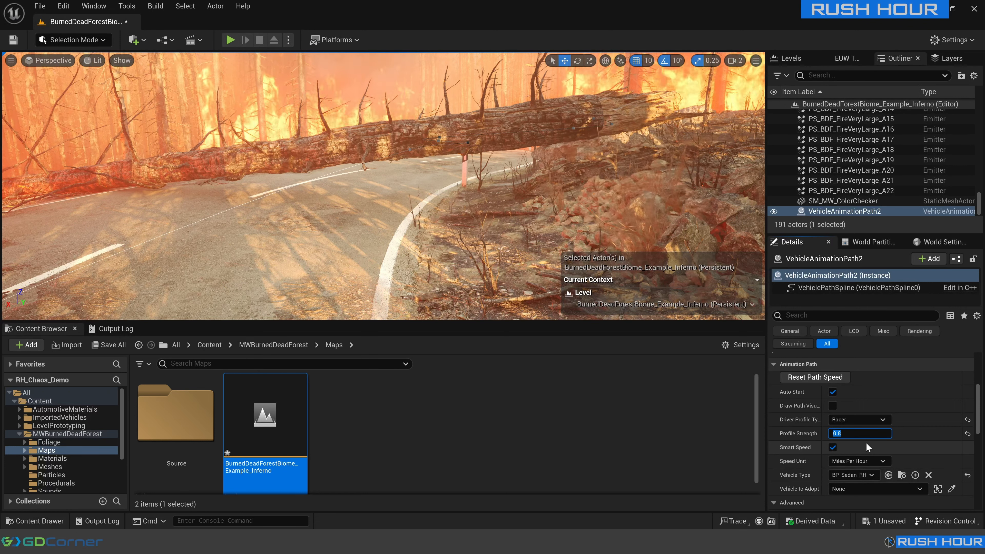
{"action": "left_click", "coordinate": [230, 40]}
{"action": "key", "text": "Escape"}
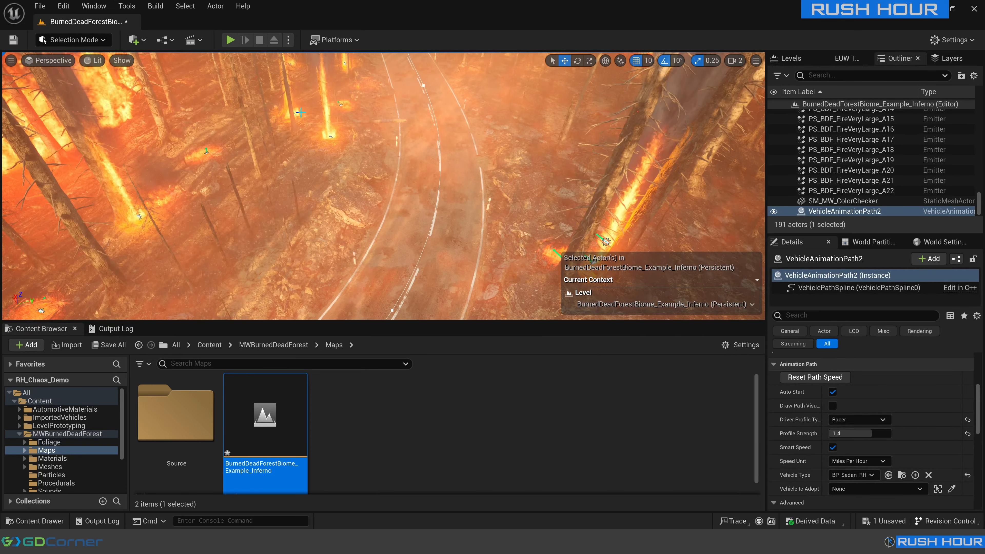
Reorient the spline point at the far end of the road bend and align it to the ground.
{"action": "left_click", "coordinate": [422, 86]}
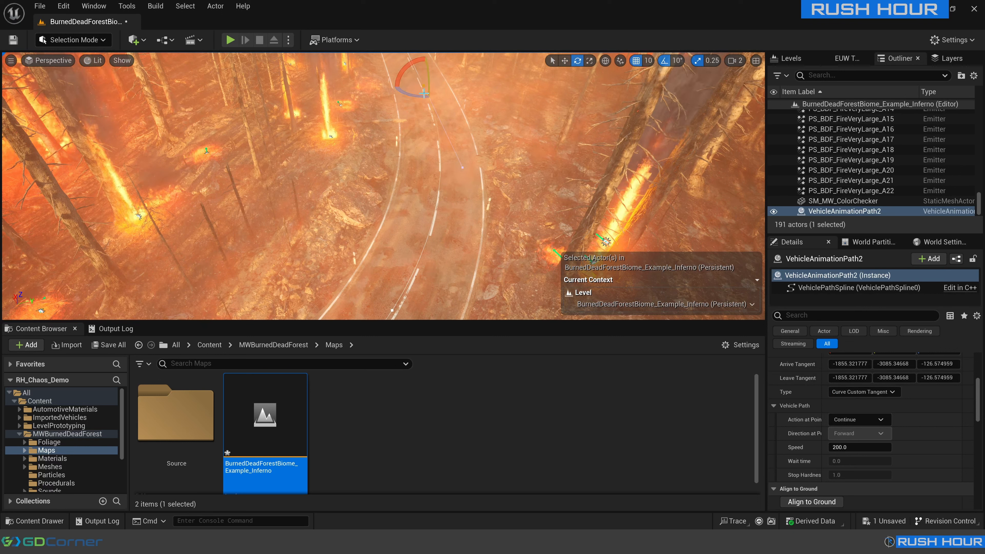
{"action": "left_click_drag", "start_coordinate": [434, 82], "coordinate": [423, 85]}
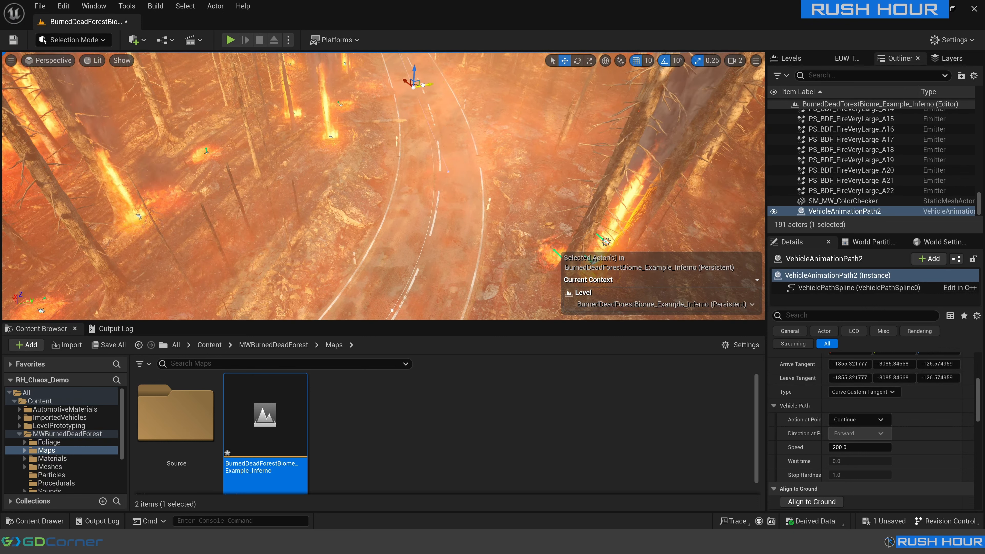
{"action": "left_click", "coordinate": [820, 501]}
Move the spline point at the start of the forest curve sideways across the road and align it to the ground.
{"action": "mouse_move", "coordinate": [489, 233]}
{"action": "right_mouse_down"}
{"action": "mouse_move", "coordinate": [333, 233]}
{"action": "mouse_move", "coordinate": [272, 214]}
{"action": "mouse_move", "coordinate": [190, 211]}
{"action": "right_mouse_up"}
{"action": "key", "text": "w"}
{"action": "key", "text": "a"}
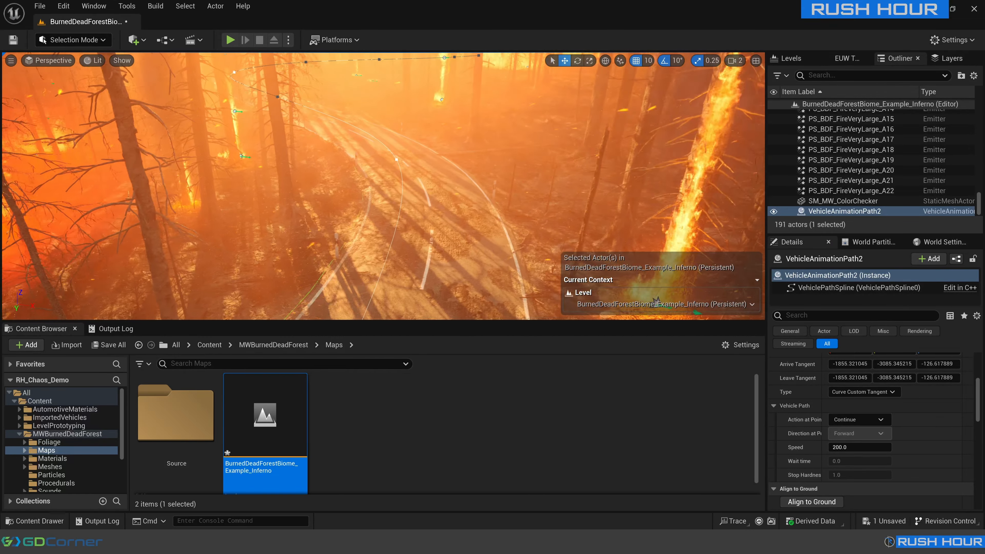
{"action": "left_click", "coordinate": [399, 160]}
{"action": "left_click_drag", "start_coordinate": [401, 161], "coordinate": [420, 162]}
{"action": "right_click_drag", "start_coordinate": [420, 162], "coordinate": [543, 186]}
{"action": "scroll", "coordinate": [421, 162], "scroll_direction": "down", "scroll_amount": 2}
{"action": "left_click", "coordinate": [812, 501]}
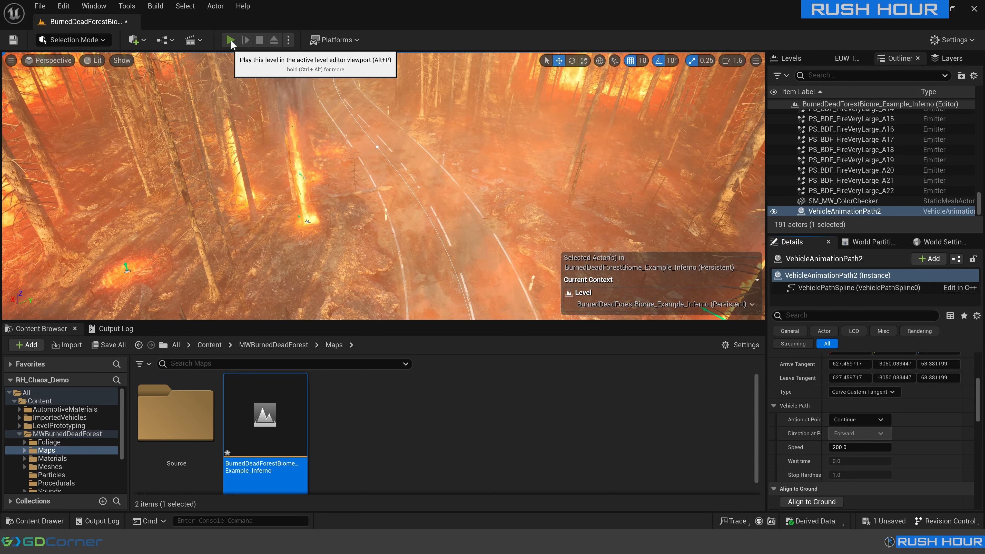
Play the level to preview the sedan driving along the adjusted path, and stop the preview.
{"action": "left_click", "coordinate": [230, 40]}
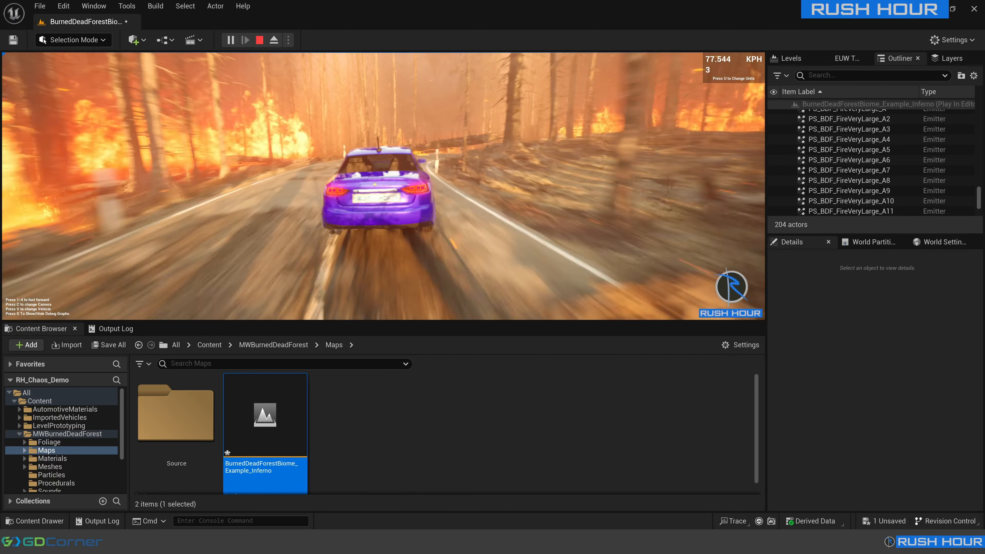
{"action": "key", "text": "Escape"}
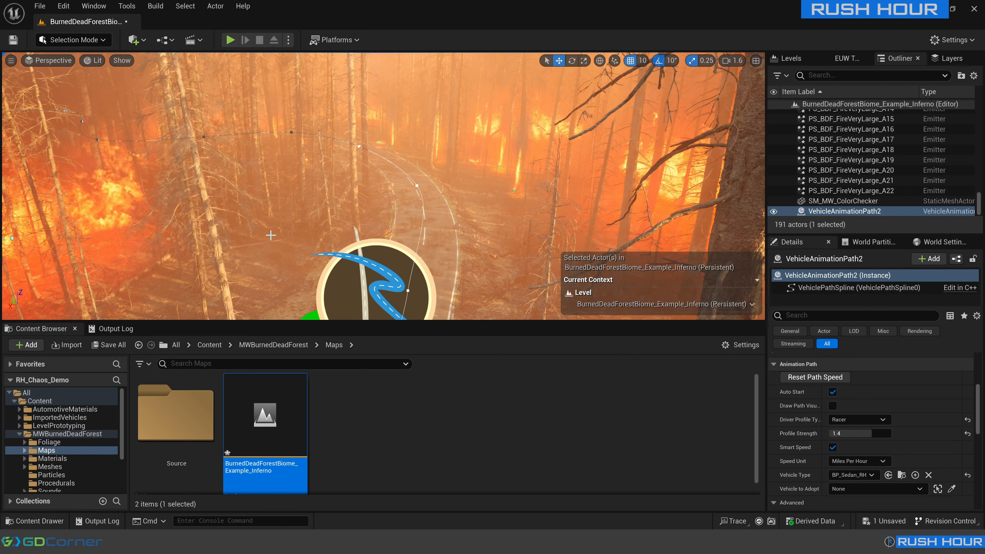
Find the Movie Render Queue plugin among the editor plugins with the search term movie and enable it.
{"action": "left_click", "coordinate": [63, 7]}
{"action": "left_click", "coordinate": [84, 188]}
{"action": "left_click", "coordinate": [313, 37]}
{"action": "type", "text": "movie"}
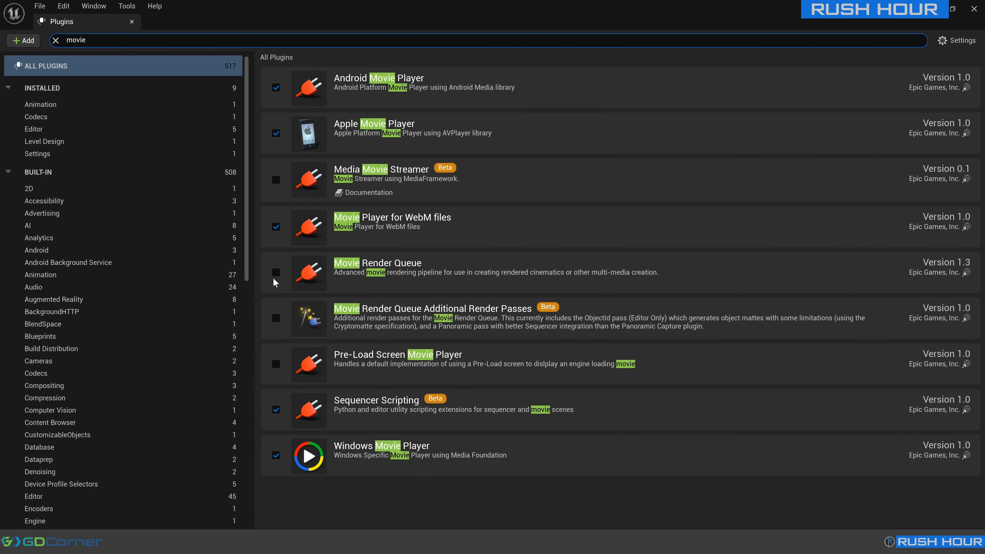
{"action": "left_click", "coordinate": [275, 273]}
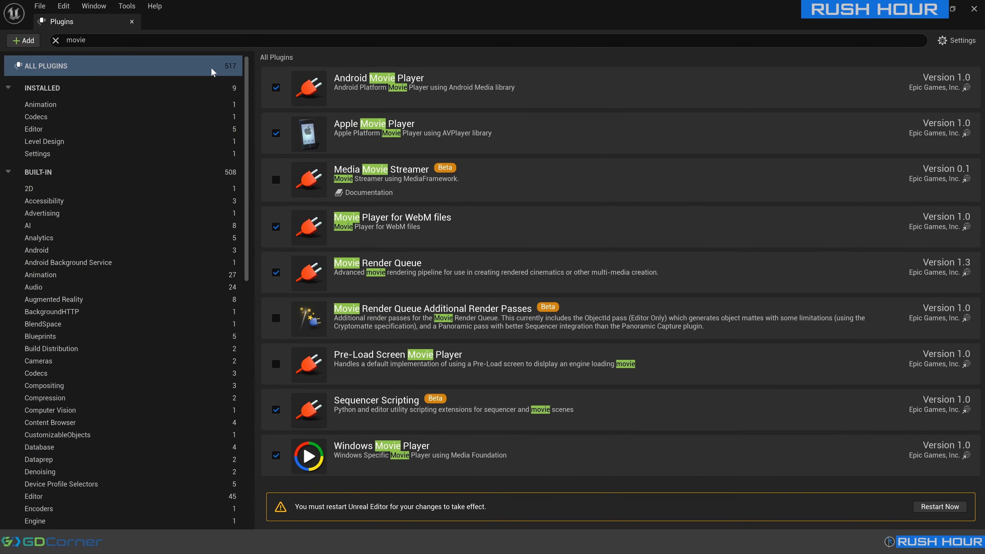
Check that the Take Recorder plugin is enabled by searching for take record, and restart the editor.
{"action": "left_click_drag", "start_coordinate": [102, 40], "coordinate": [1, 39]}
{"action": "type", "text": "take record"}
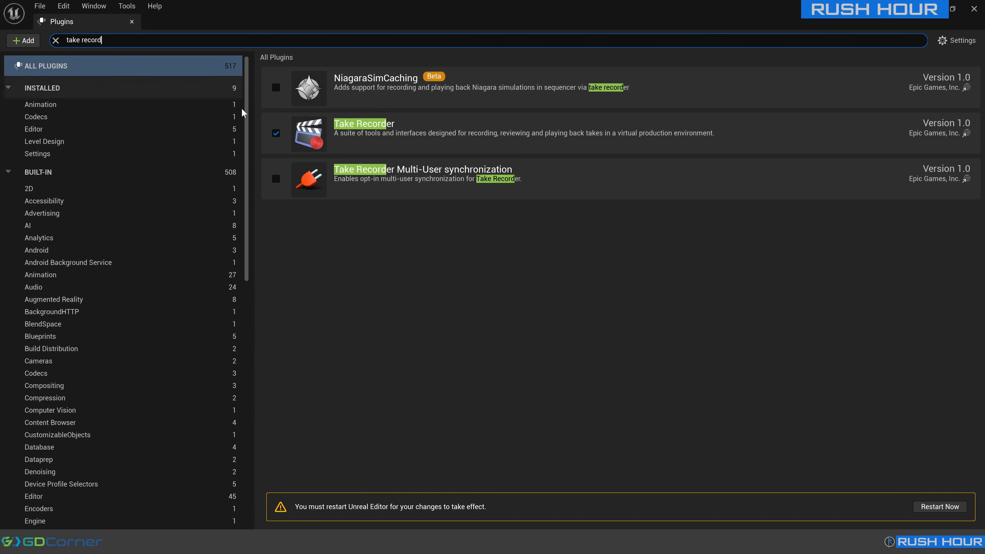
{"action": "left_click", "coordinate": [963, 509]}
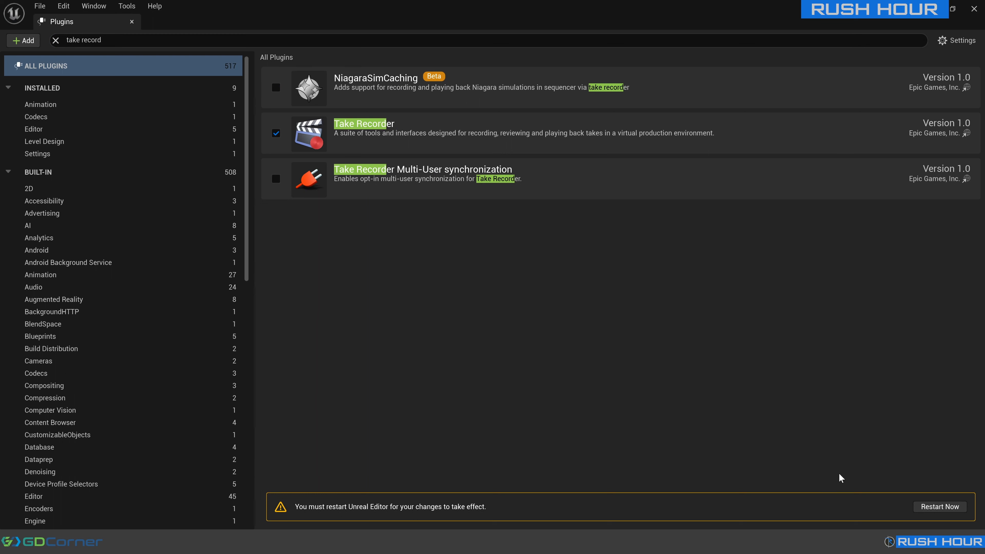
{"action": "left_click", "coordinate": [932, 508]}
{"action": "left_click", "coordinate": [528, 387]}
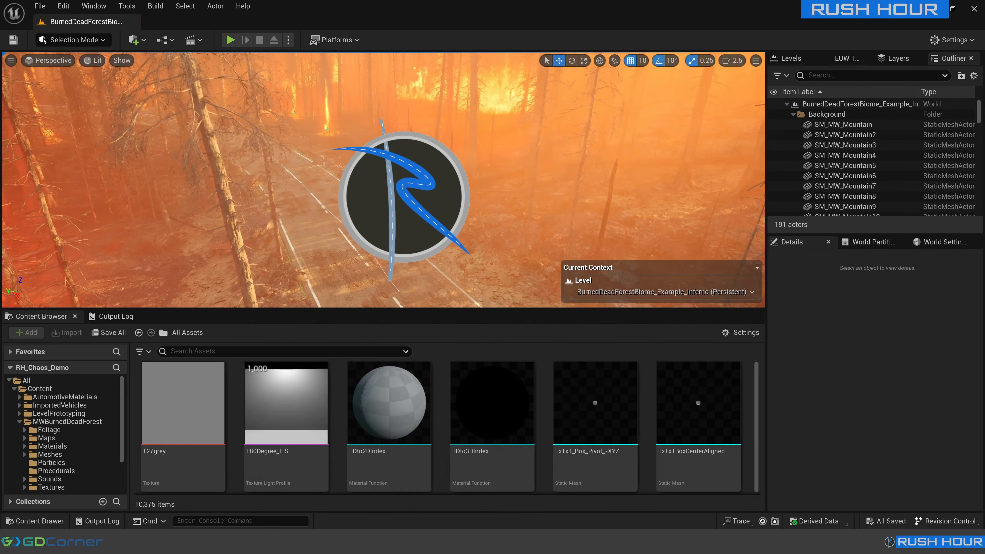
Open the Take Recorder and remove its empty default actor source.
{"action": "left_click", "coordinate": [87, 6]}
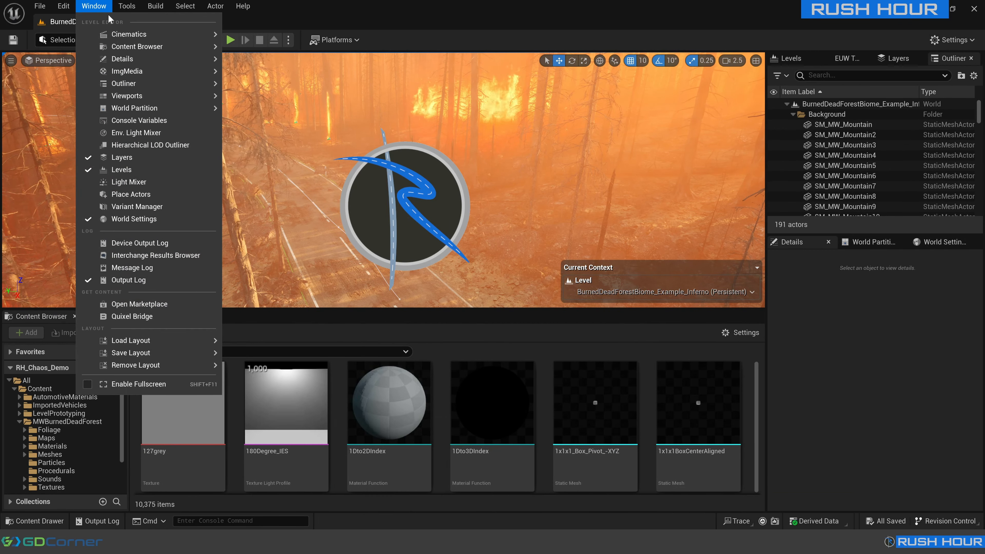
{"action": "mouse_move", "coordinate": [129, 34]}
{"action": "left_click", "coordinate": [257, 47]}
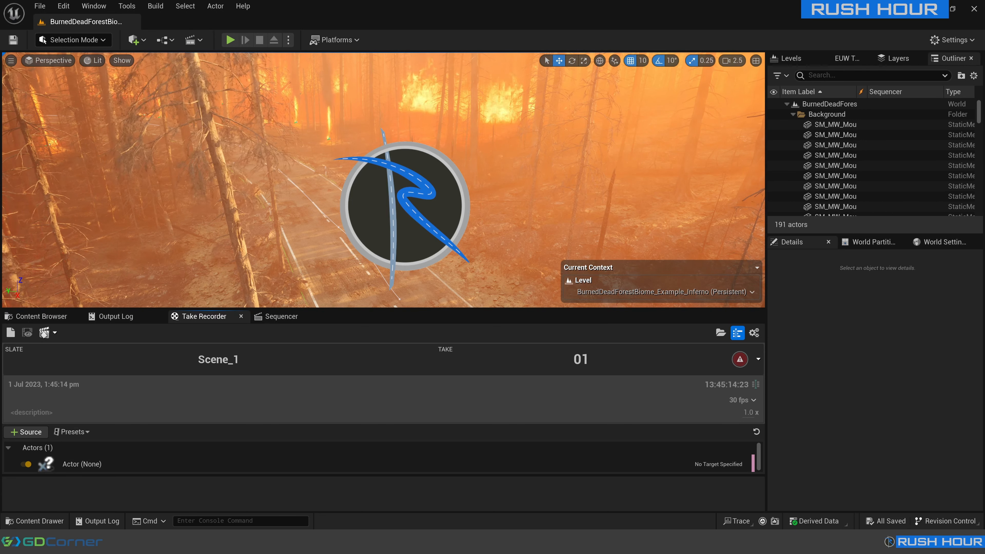
{"action": "key", "text": "Delete"}
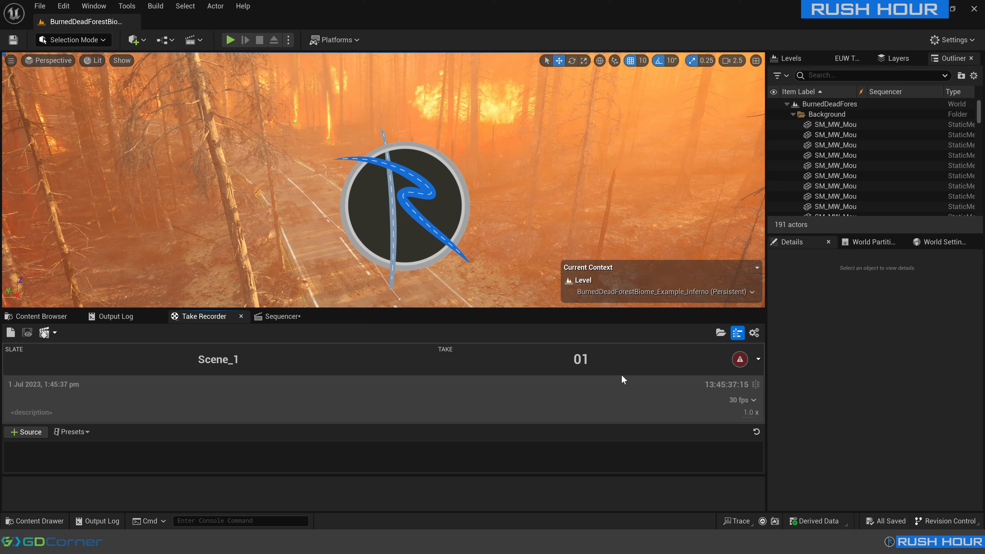
Set the overall engine scalability quality to Low.
{"action": "left_click", "coordinate": [951, 38]}
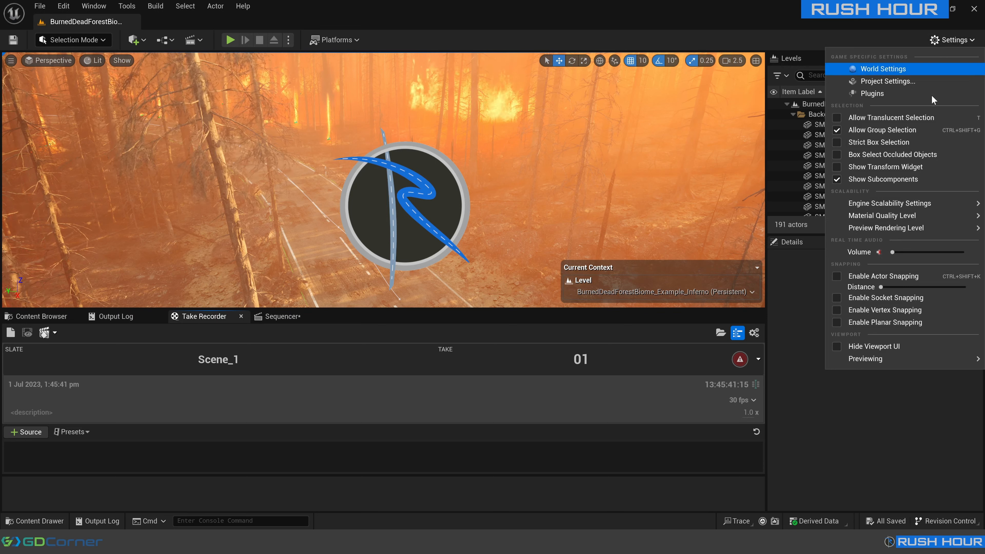
{"action": "mouse_move", "coordinate": [886, 204]}
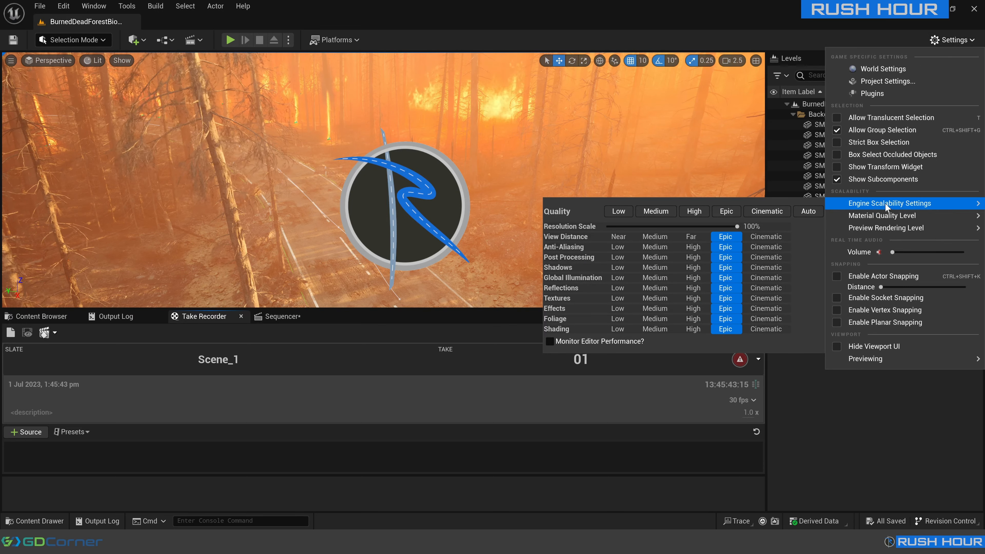
{"action": "left_click", "coordinate": [619, 211]}
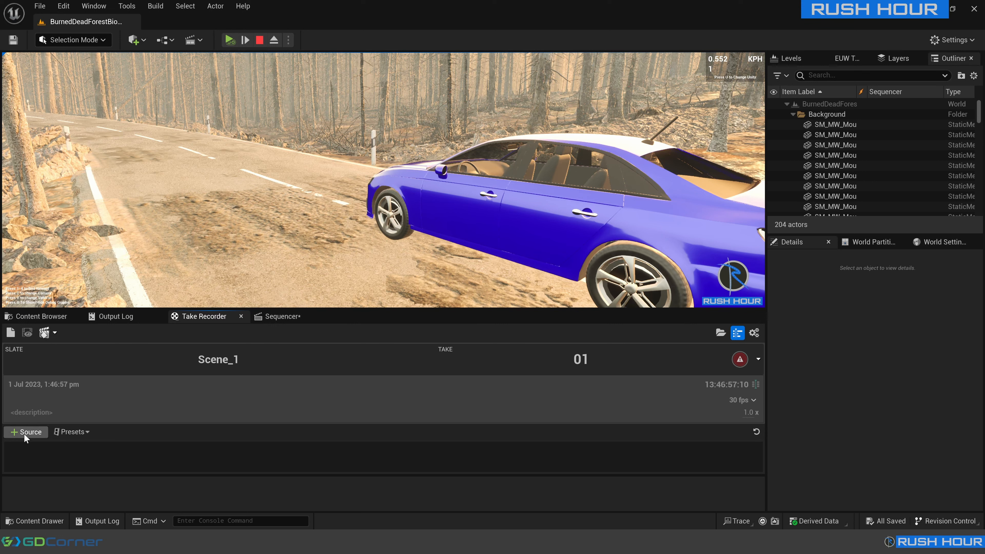
Add the BP_Sedan_RH0 actor as a recording source for the Scene_1 take.
{"action": "left_click", "coordinate": [24, 433]}
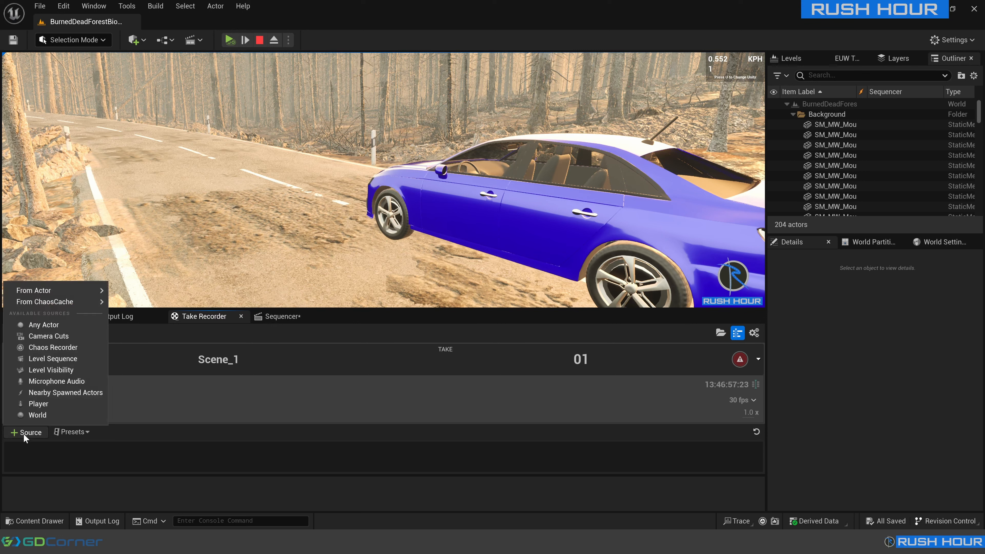
{"action": "mouse_move", "coordinate": [62, 291]}
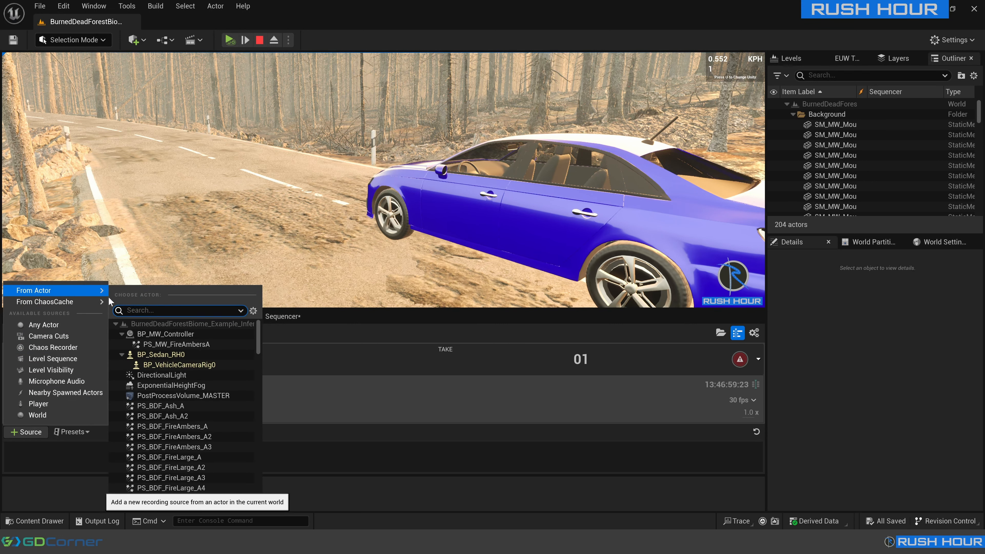
{"action": "left_click", "coordinate": [153, 356]}
Record take 1 of Scene_1 while the sedan drives to the fallen log, and end the recording and play session.
{"action": "left_click", "coordinate": [740, 359]}
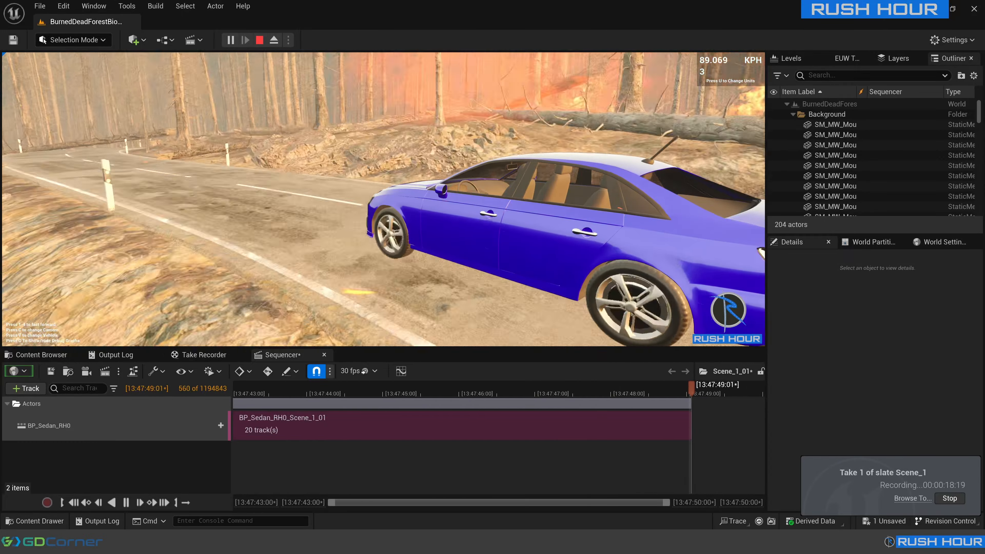
{"action": "key", "text": "Escape"}
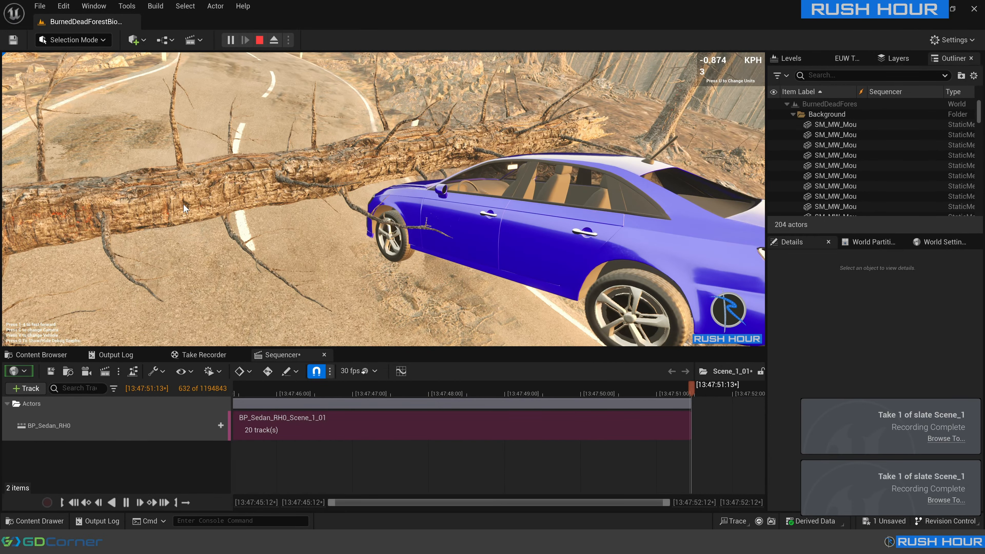
{"action": "key", "text": "Escape"}
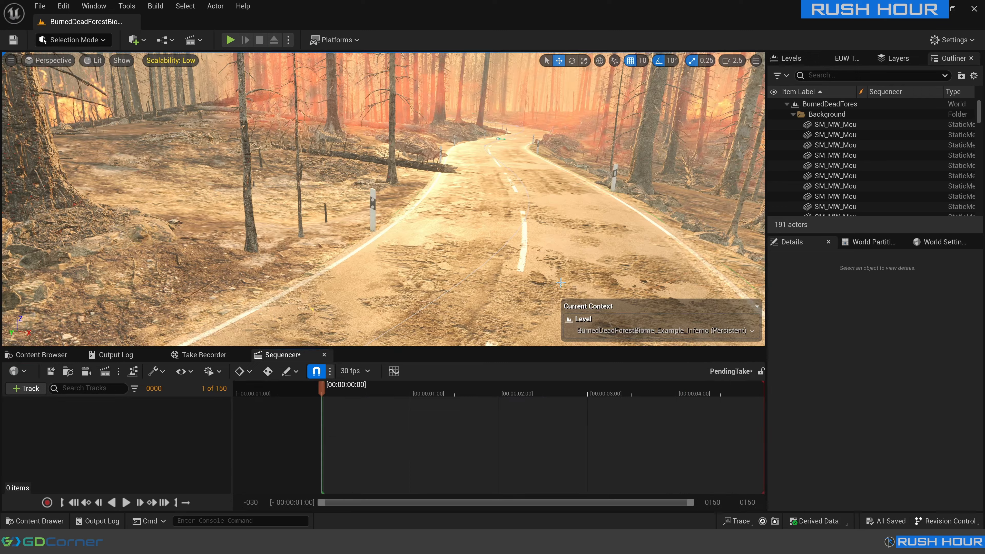
Set the overall engine scalability quality to High.
{"action": "left_click", "coordinate": [951, 40]}
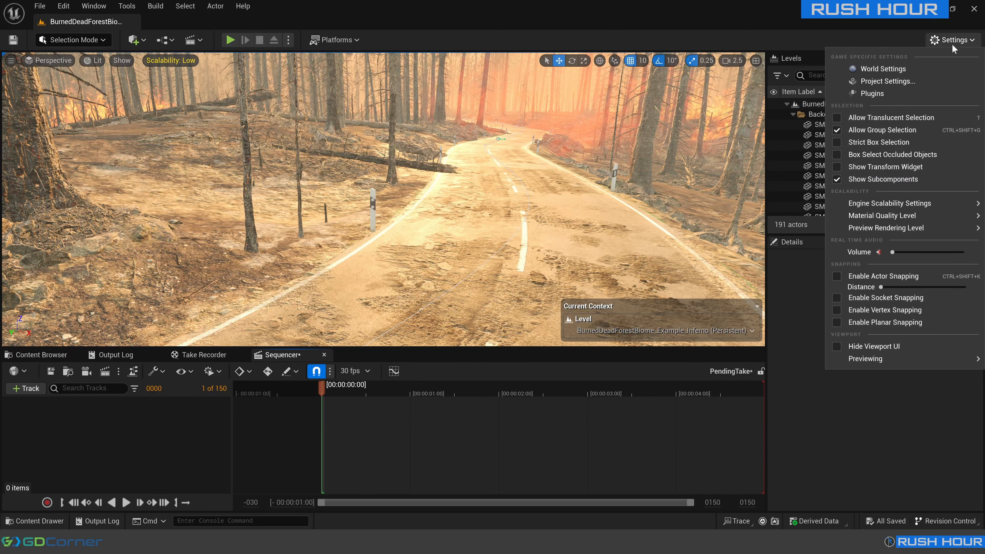
{"action": "mouse_move", "coordinate": [885, 202]}
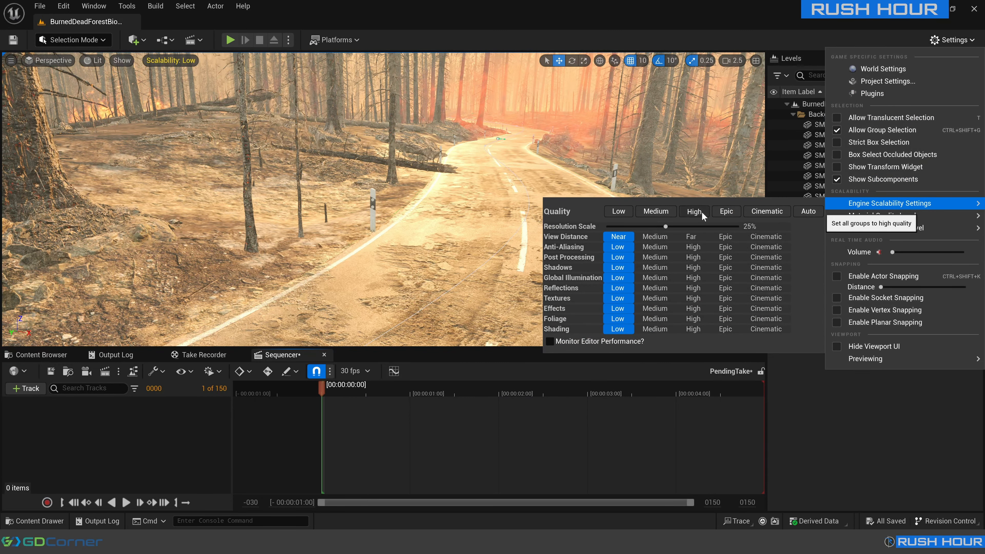
{"action": "left_click", "coordinate": [694, 211]}
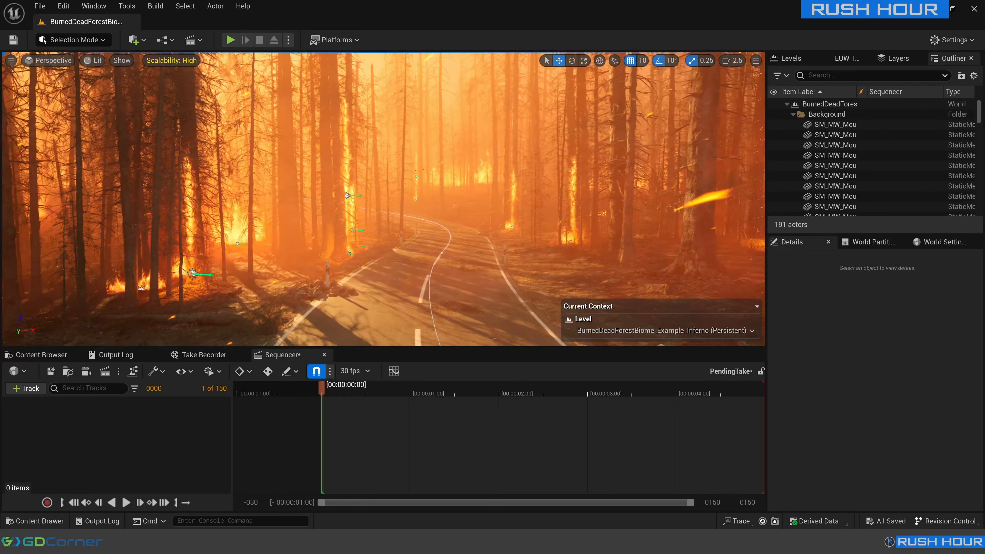
{"action": "key", "text": "w"}
{"action": "mouse_move", "coordinate": [383, 199]}
{"action": "right_mouse_down"}
{"action": "mouse_move", "coordinate": [419, 202]}
{"action": "mouse_move", "coordinate": [432, 180]}
{"action": "right_mouse_up"}
{"action": "scroll", "coordinate": [407, 205], "scroll_direction": "down", "scroll_amount": 3}
Open the recorded Scene_1_01 level sequence from the Cinematics/Takes/2023-07-01 folder.
{"action": "left_click", "coordinate": [41, 355]}
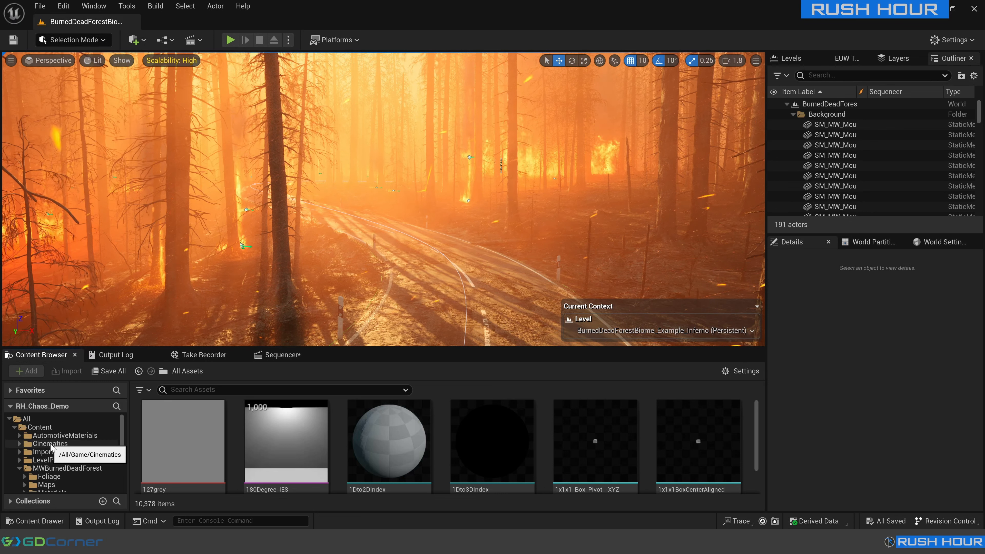
{"action": "left_click", "coordinate": [51, 445]}
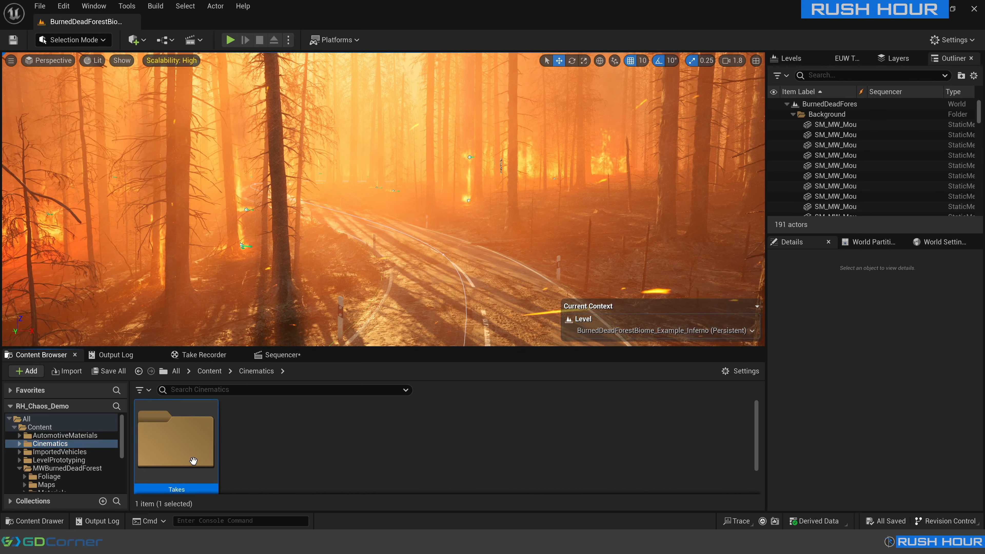
{"action": "double_click", "coordinate": [175, 442]}
{"action": "double_click", "coordinate": [181, 427]}
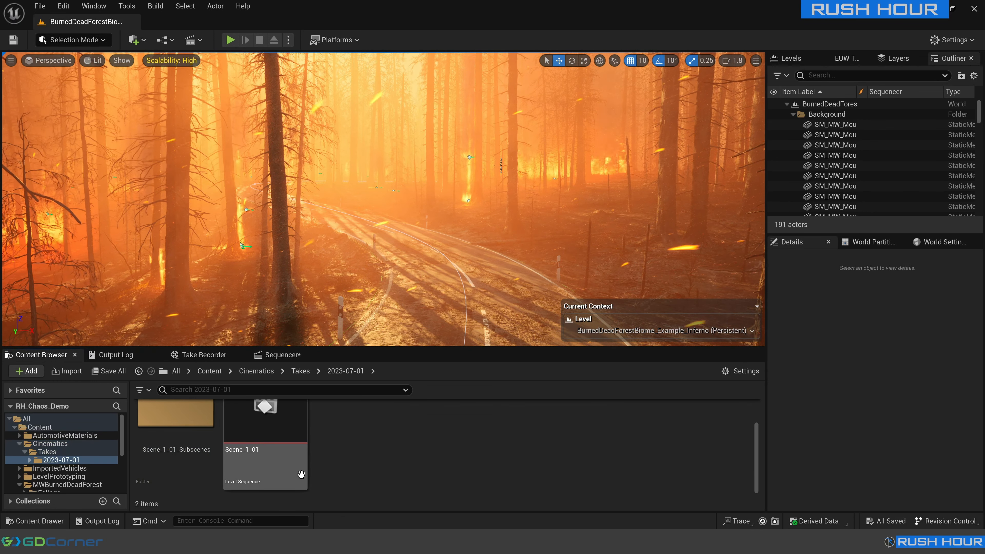
{"action": "double_click", "coordinate": [236, 450]}
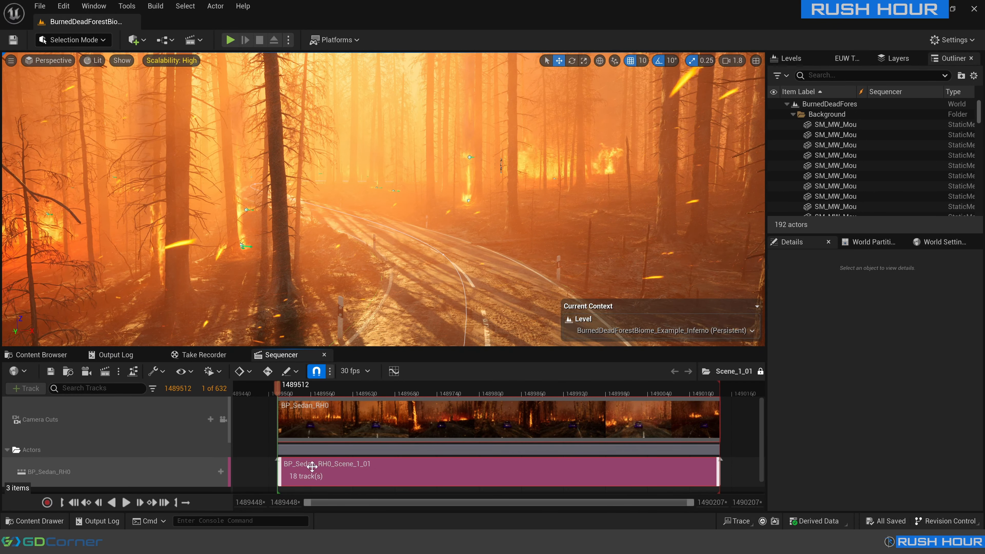
Open the BP_Sedan_RH0_Scene_1_01 subsequence and unlock it for editing.
{"action": "double_click", "coordinate": [356, 471]}
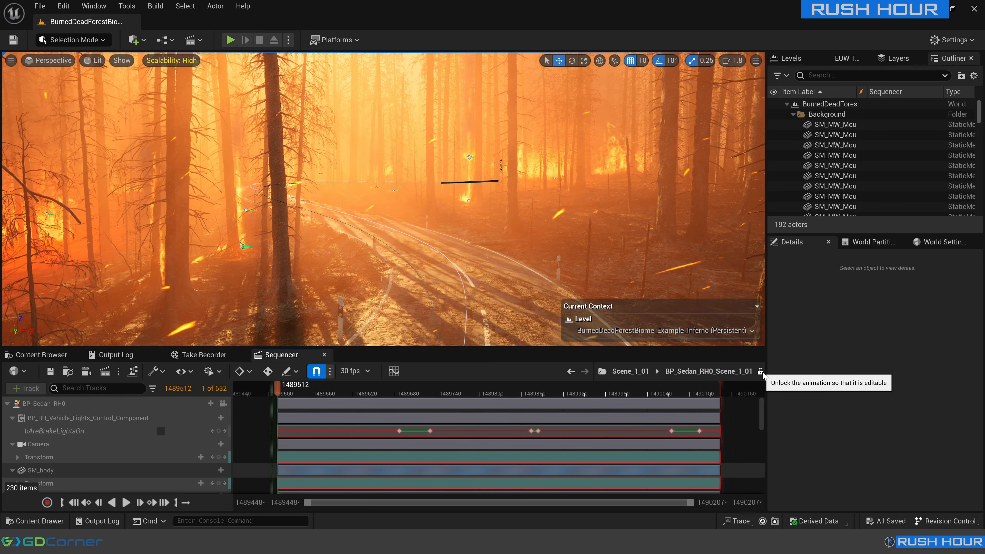
{"action": "left_click", "coordinate": [760, 372]}
Inspect the VehicleMesh track and the sedan's properties in the subsequence, and save the sequence.
{"action": "scroll", "coordinate": [97, 442], "scroll_direction": "down", "scroll_amount": 10}
{"action": "left_click", "coordinate": [45, 434]}
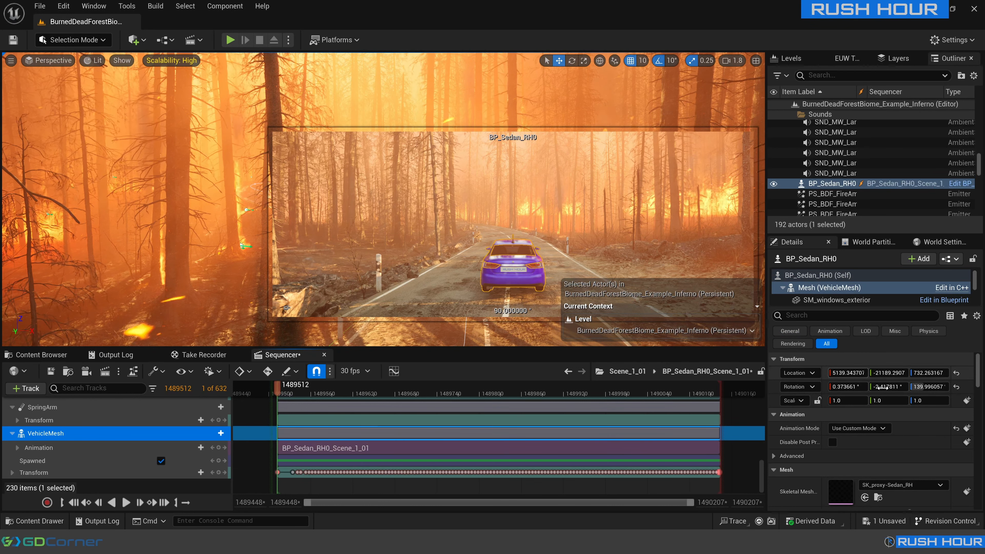
{"action": "scroll", "coordinate": [865, 451], "scroll_direction": "down", "scroll_amount": 5}
{"action": "left_click", "coordinate": [50, 371]}
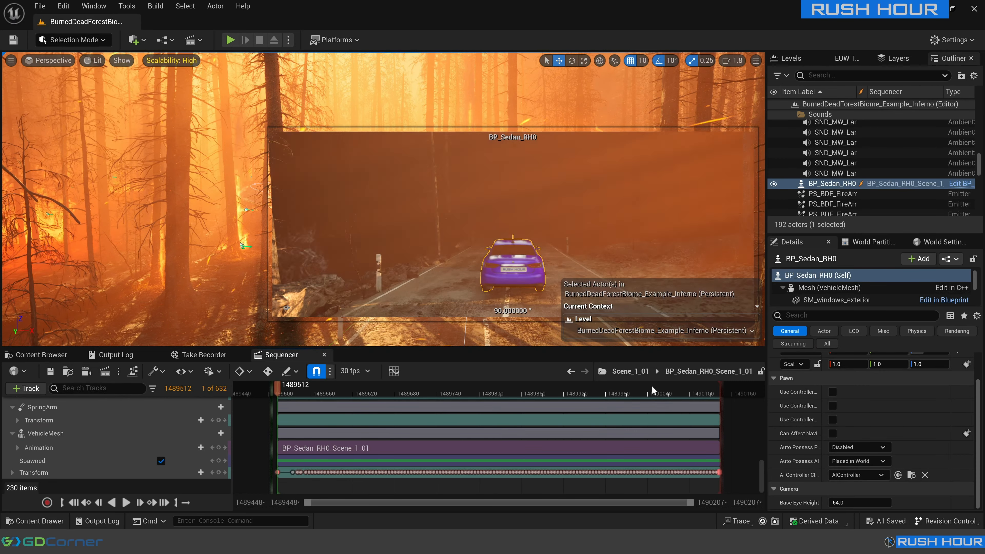
Close the recorded sequence and create a new level sequence named Tutorial in the Cinematics folder.
{"action": "left_click", "coordinate": [324, 355]}
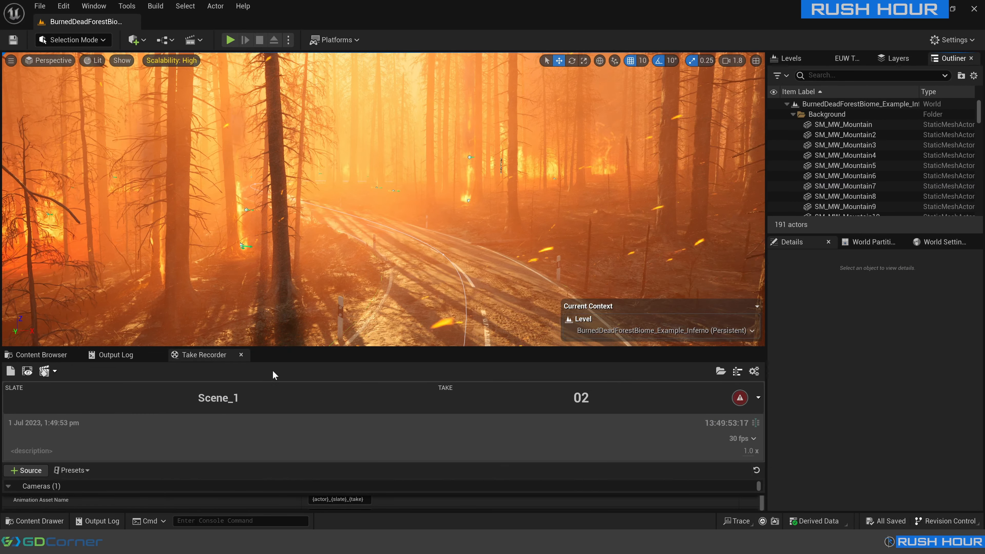
{"action": "left_click", "coordinate": [196, 41]}
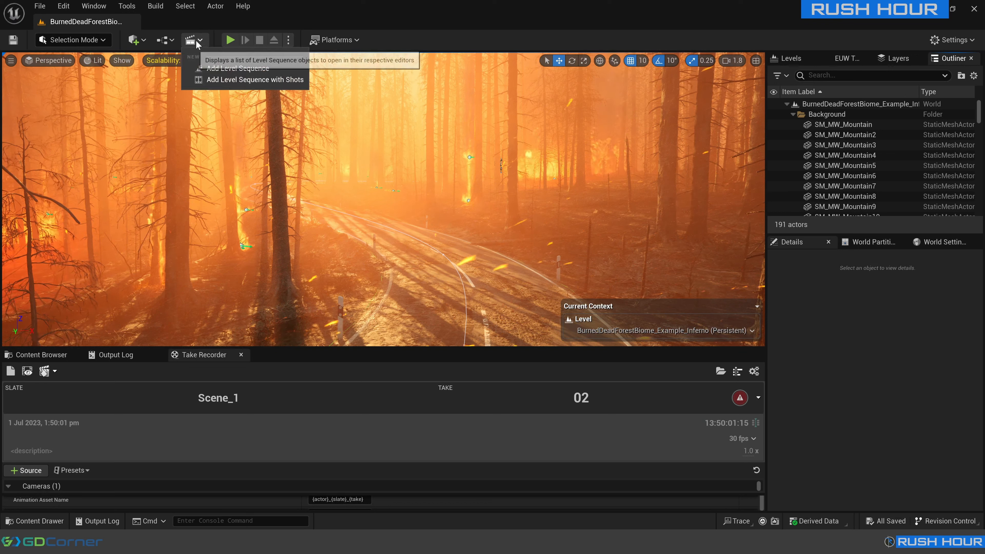
{"action": "left_click", "coordinate": [247, 69]}
{"action": "left_click", "coordinate": [243, 175]}
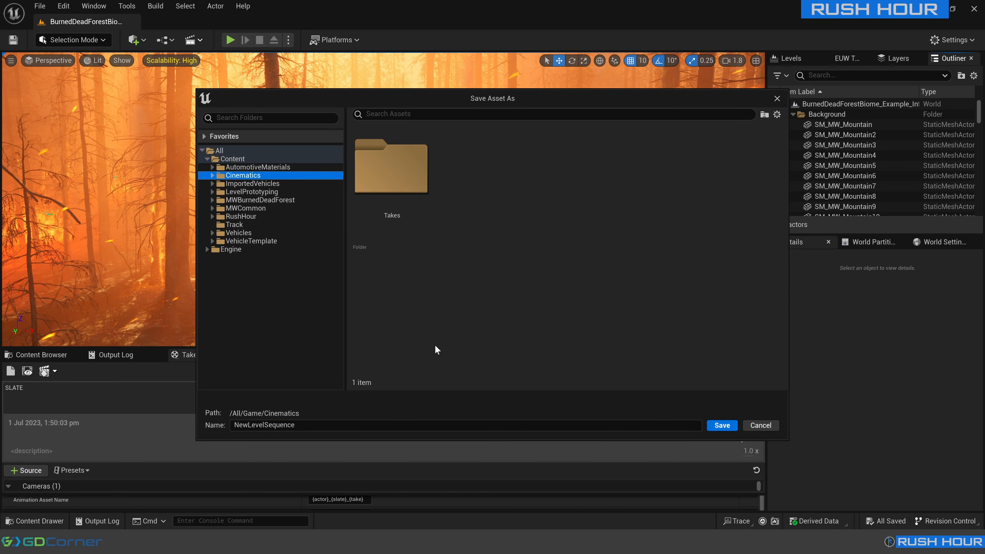
{"action": "left_click", "coordinate": [330, 429]}
{"action": "type", "text": "Tutorial"}
{"action": "key", "text": "Return"}
Add a Shots track to the Tutorial sequence and insert BP_Sedan_RH0_Scene_1_01 as a shot at frame 0.
{"action": "left_click", "coordinate": [26, 389]}
{"action": "left_click", "coordinate": [39, 282]}
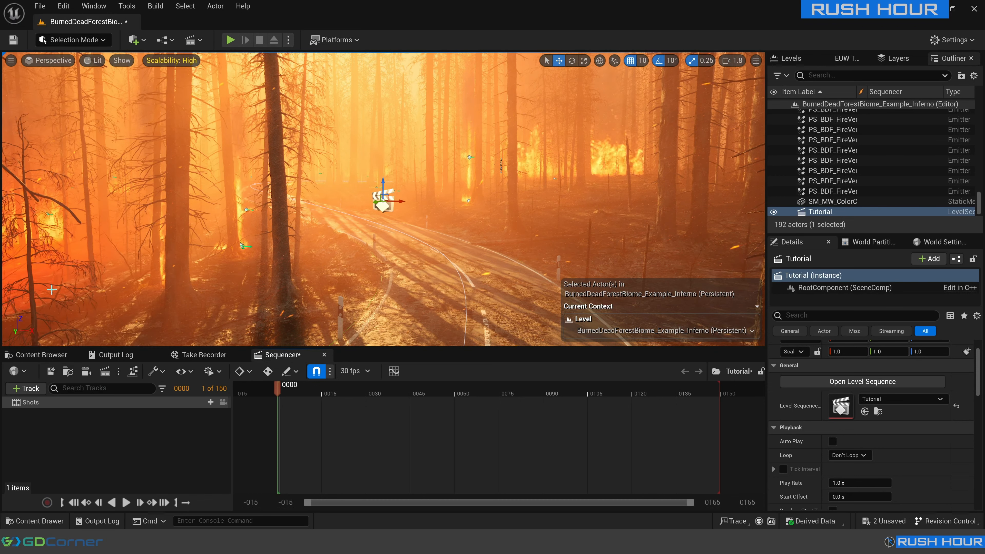
{"action": "left_click", "coordinate": [206, 402]}
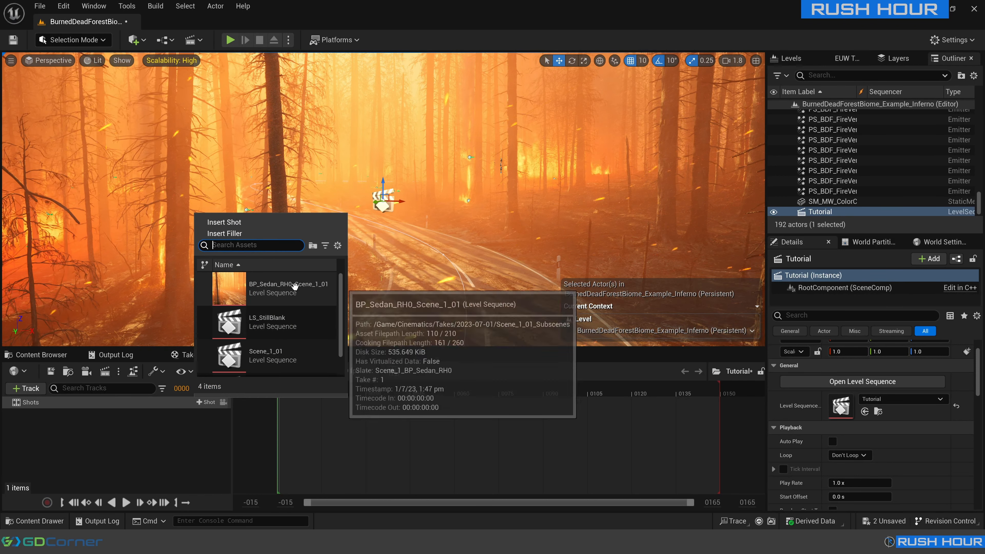
{"action": "left_click", "coordinate": [283, 286]}
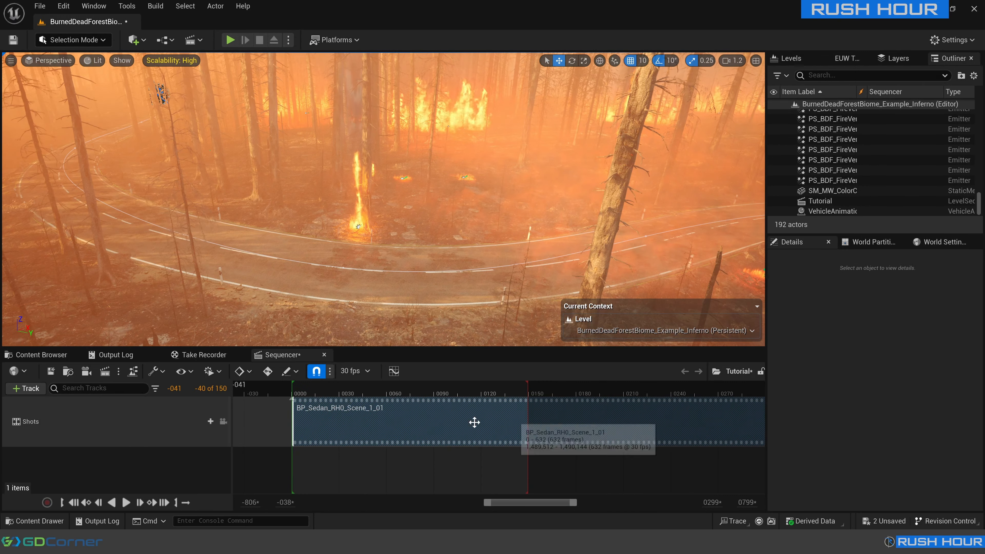
Slide the sedan shot earlier so it starts before frame 0, with the playhead at frame 74, and save the sequence.
{"action": "left_click", "coordinate": [366, 389]}
{"action": "left_click_drag", "start_coordinate": [604, 418], "coordinate": [408, 389]}
{"action": "left_click", "coordinate": [50, 371]}
{"action": "right_click_drag", "start_coordinate": [495, 293], "coordinate": [495, 293]}
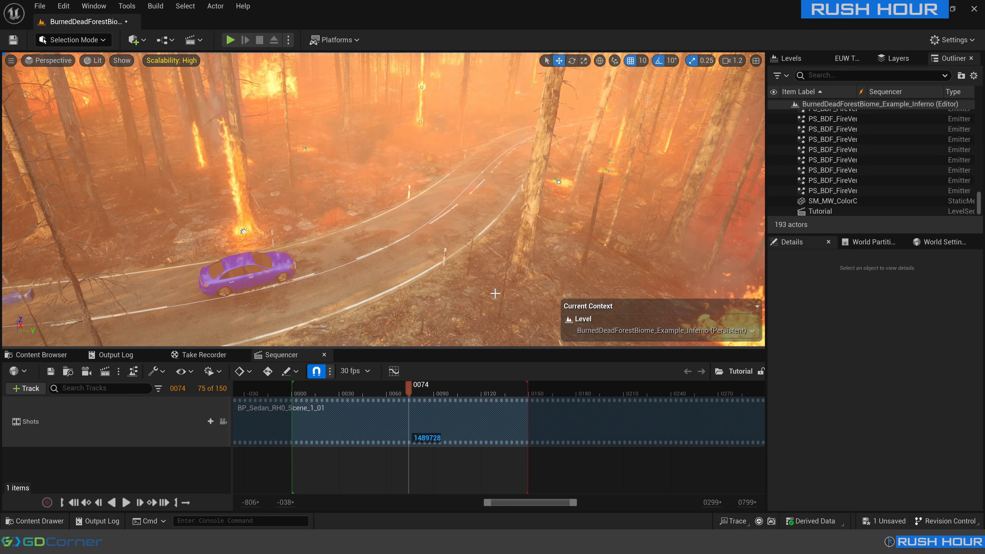
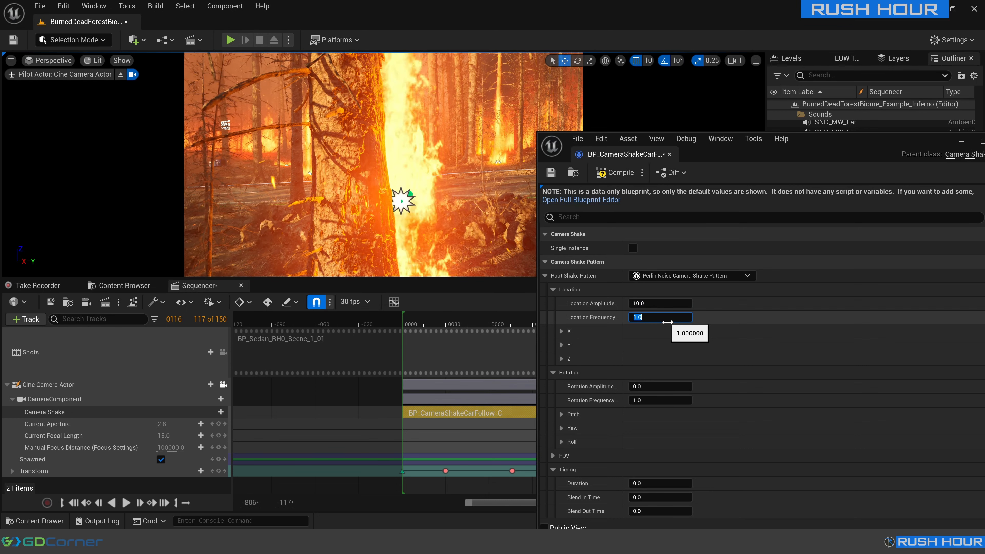
Try Location Frequency values of 4 and 12 in BP_CameraShakeCarFollow, playing the Tutorial sequence for each.
{"action": "type", "text": "4"}
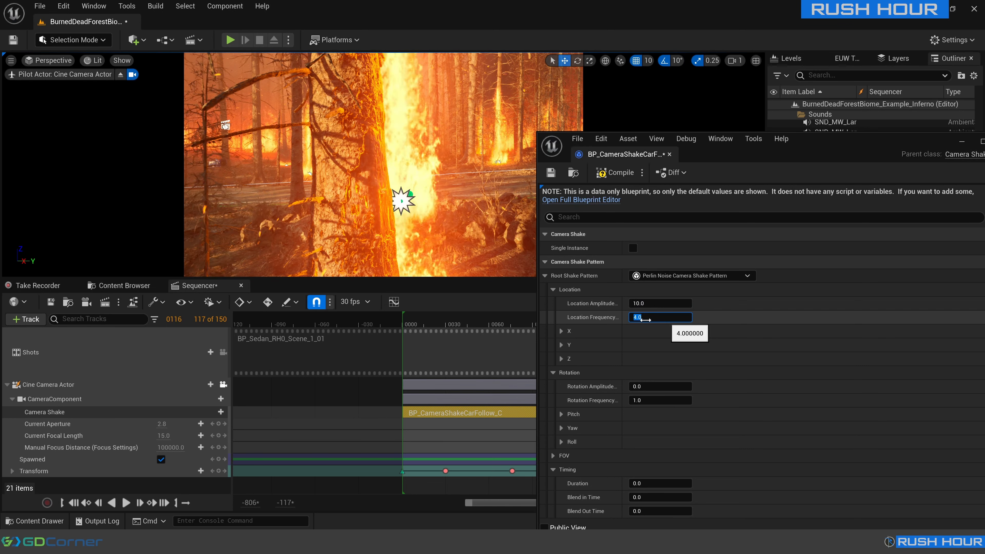
{"action": "left_click", "coordinate": [379, 325]}
{"action": "key", "text": "space"}
{"action": "left_click", "coordinate": [660, 317]}
{"action": "type", "text": "12"}
{"action": "left_click", "coordinate": [410, 314]}
{"action": "key", "text": "space"}
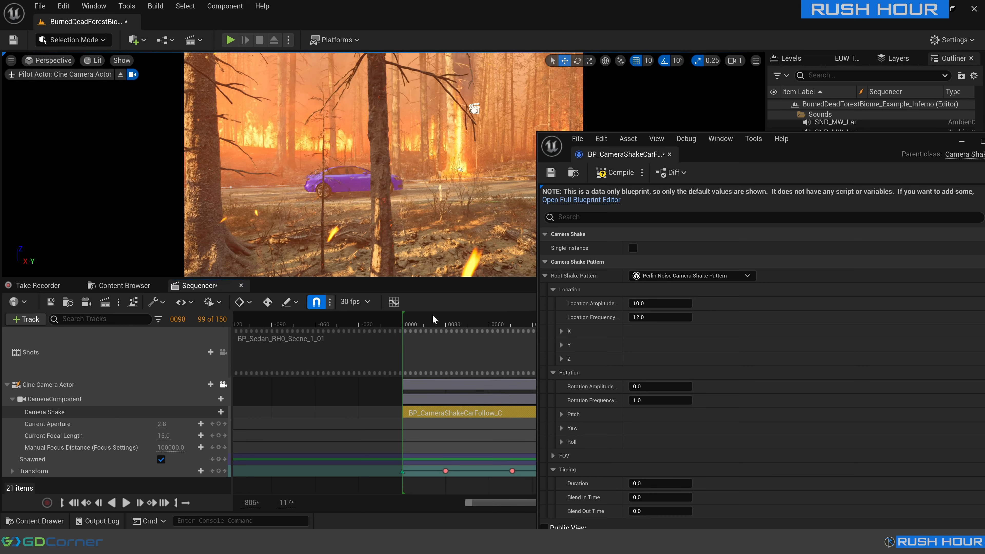
{"action": "key", "text": "space"}
Try Location Amplitude values of 5 and 2 for the camera shake, playing back the sequence for each.
{"action": "left_click", "coordinate": [659, 303]}
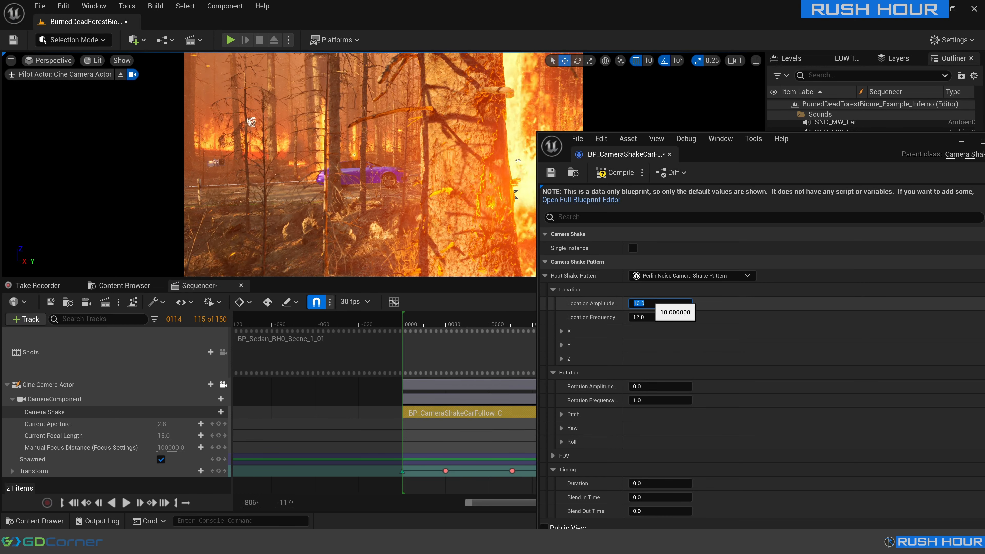
{"action": "type", "text": "5"}
{"action": "key", "text": "Return"}
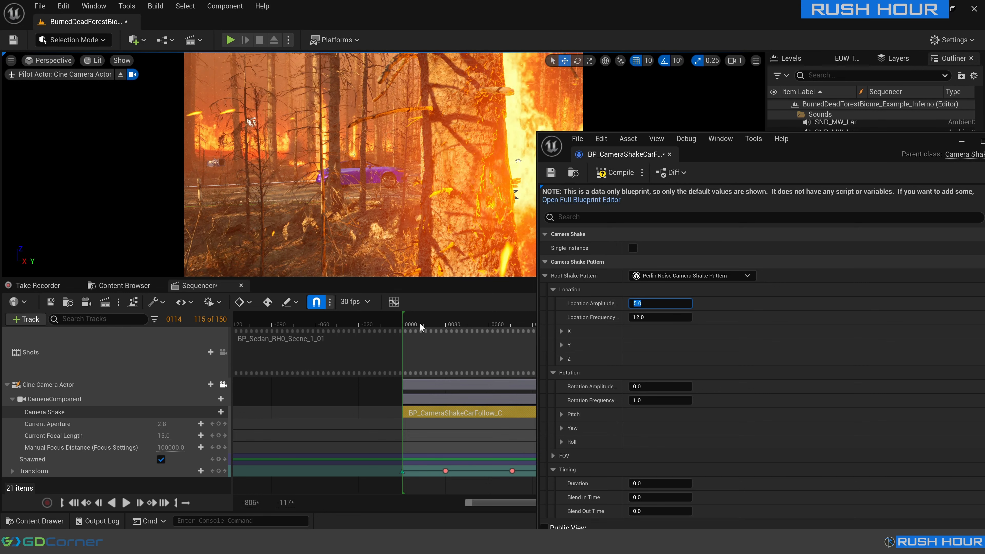
{"action": "left_click", "coordinate": [394, 325]}
{"action": "key", "text": "space"}
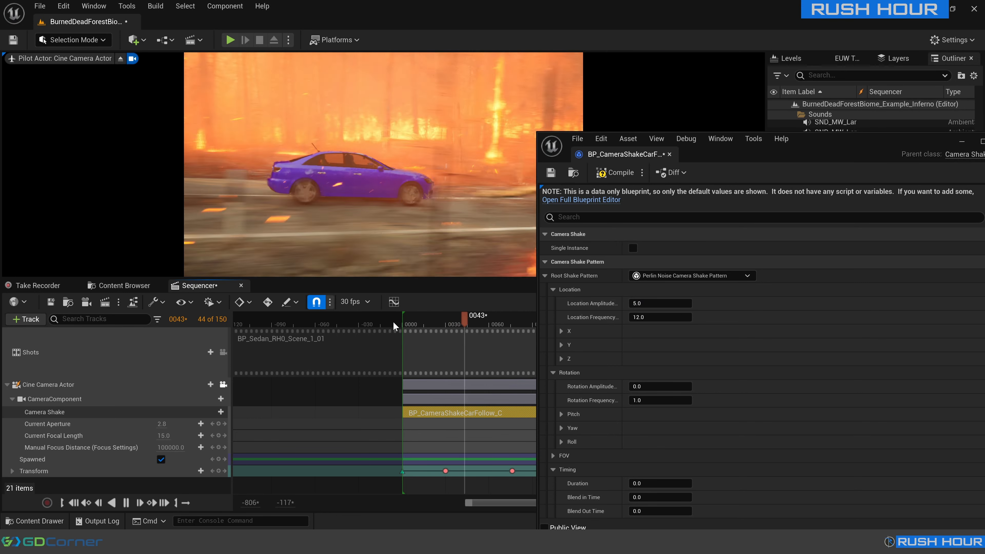
{"action": "key", "text": "space"}
{"action": "left_click", "coordinate": [656, 303]}
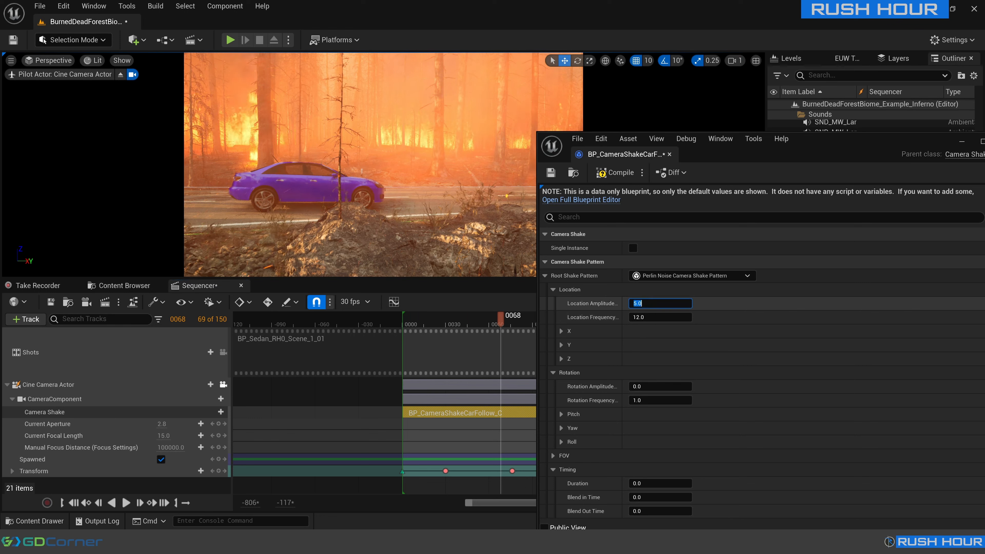
{"action": "left_click", "coordinate": [389, 315]}
{"action": "key", "text": "space"}
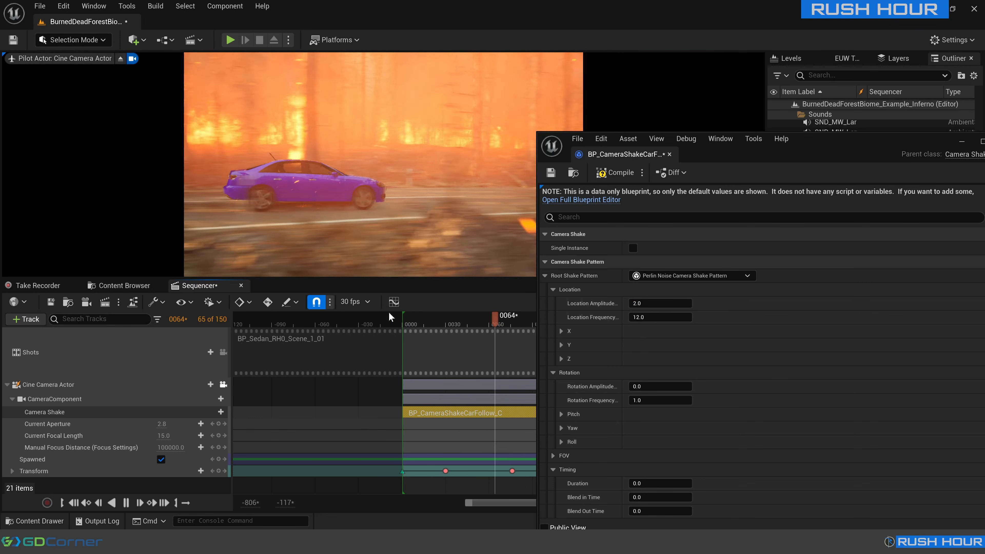
{"action": "key", "text": "space"}
Set the camera shake's Location Amplitude to 4 and preview the sequence.
{"action": "left_click", "coordinate": [640, 303]}
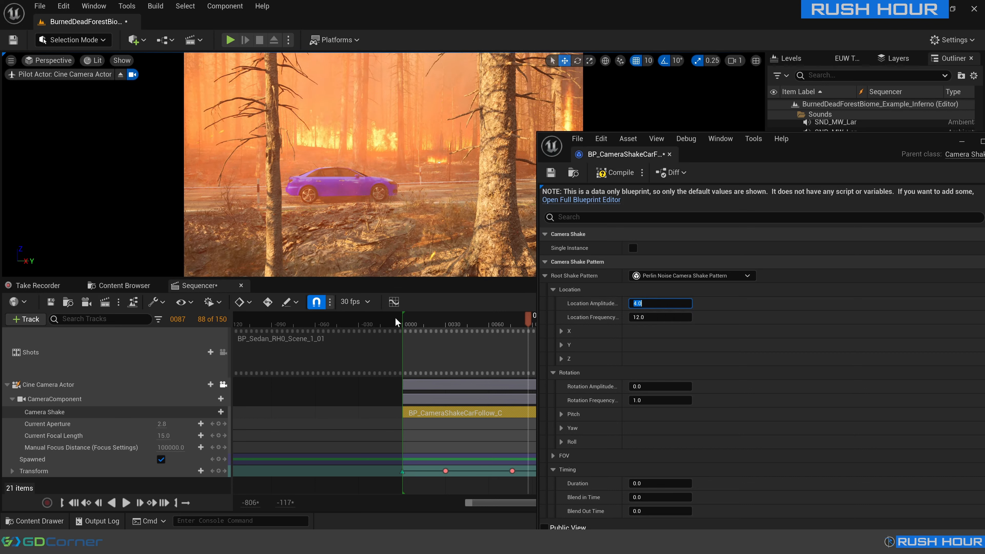
{"action": "key", "text": "space"}
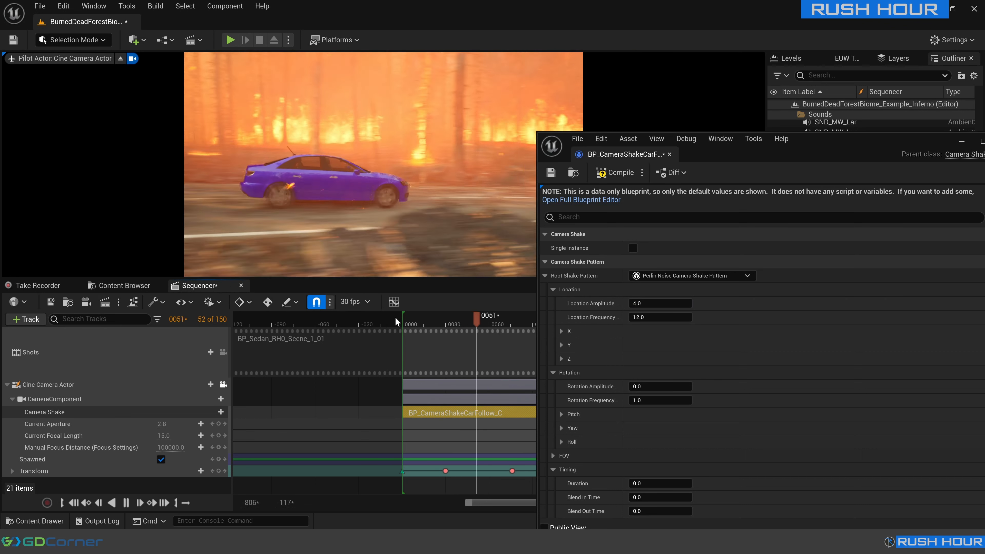
{"action": "key", "text": "space"}
Set the camera shake's Rotation Amplitude to 0.5 and play the sequence from before frame 0.
{"action": "left_click", "coordinate": [660, 386]}
{"action": "type", "text": "0.5"}
{"action": "key", "text": "Return"}
{"action": "left_click", "coordinate": [395, 318]}
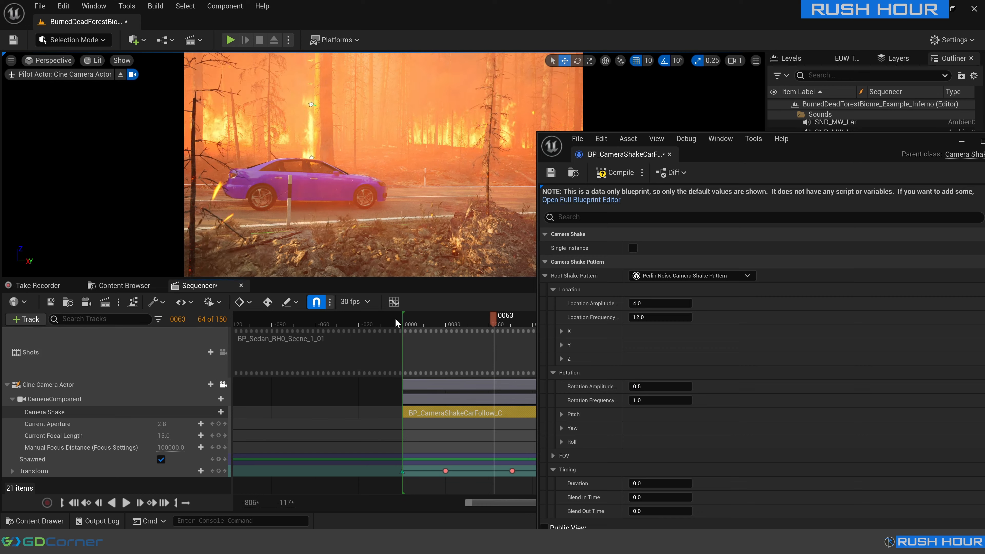
{"action": "key", "text": "space"}
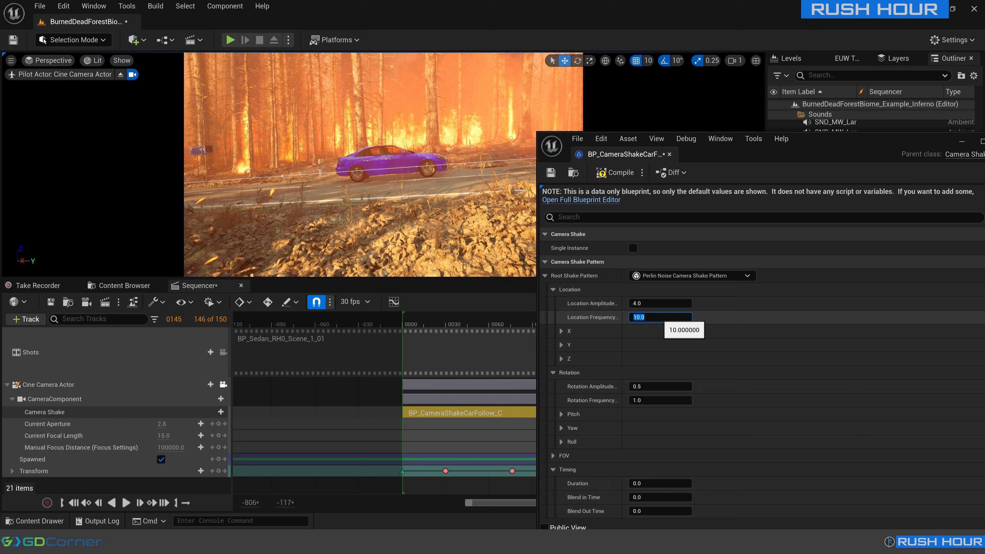
Set the camera shake's Location Frequency to 10.
{"action": "left_click", "coordinate": [660, 317]}
{"action": "type", "text": "10"}
{"action": "key", "text": "Return"}
Set the camera shake's Rotation Frequency to 5 and review the shake by playing back the sequence.
{"action": "left_click", "coordinate": [647, 399]}
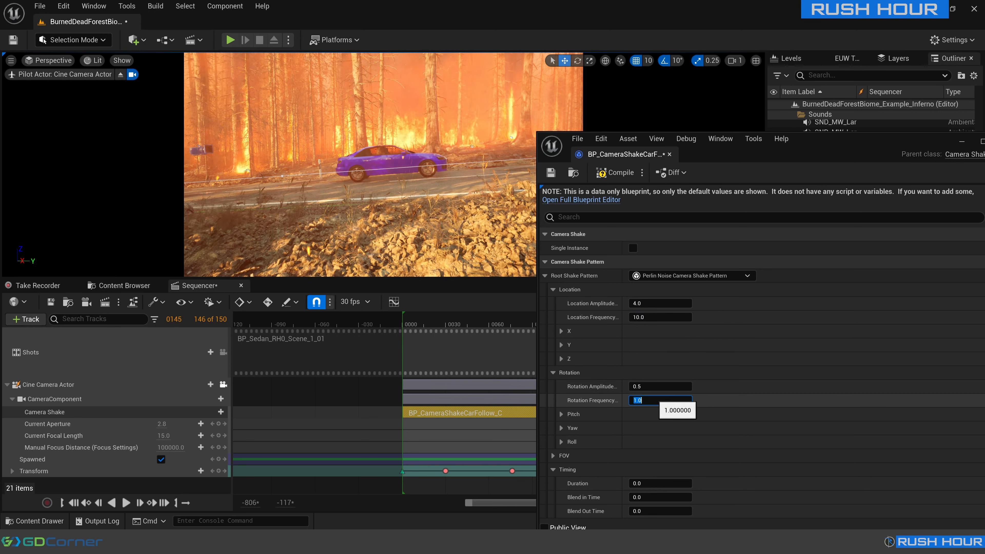
{"action": "left_click", "coordinate": [388, 318]}
{"action": "key", "text": "space"}
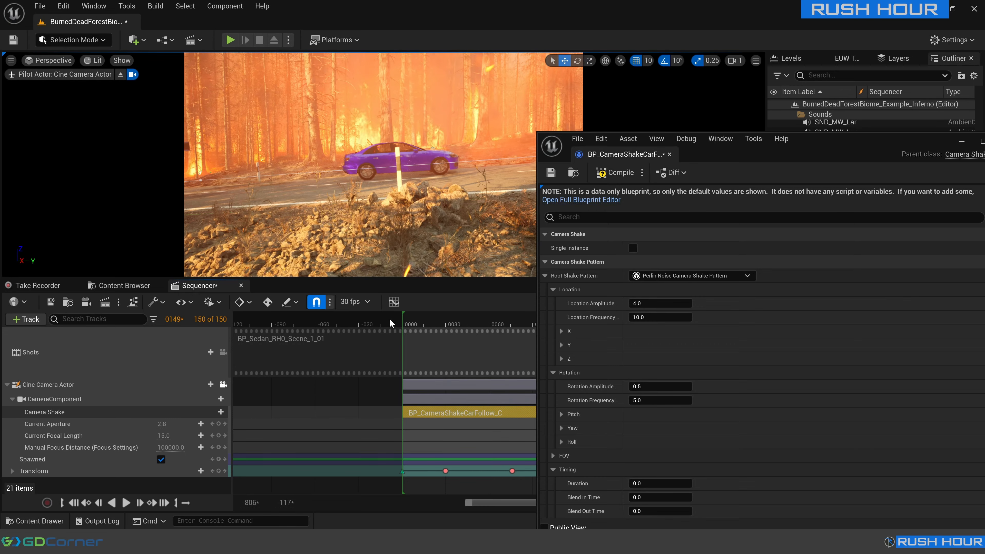
{"action": "key", "text": "space"}
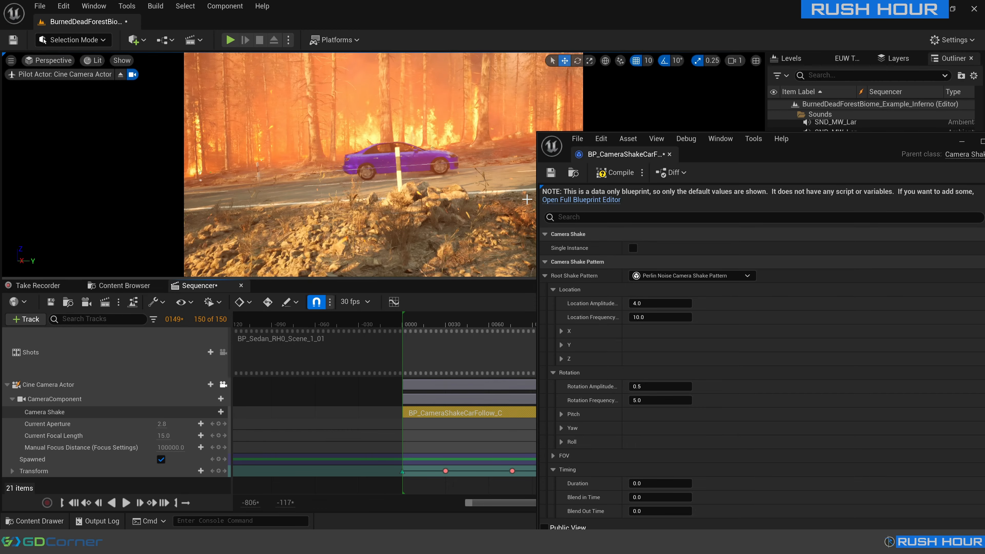
{"action": "key", "text": "space"}
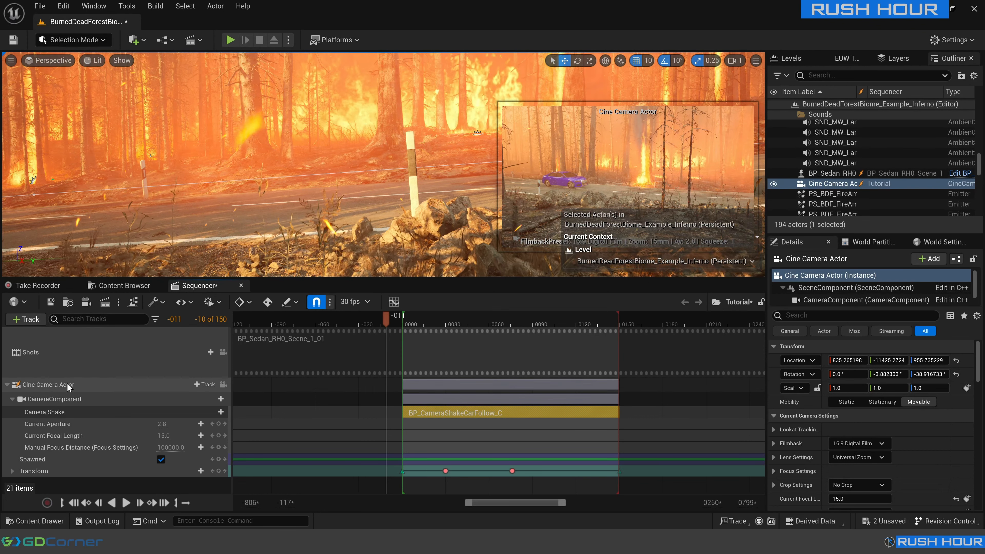
Add a Camera Cuts track to the Tutorial sequence and assign the Cine Camera Actor to it.
{"action": "left_click", "coordinate": [35, 319]}
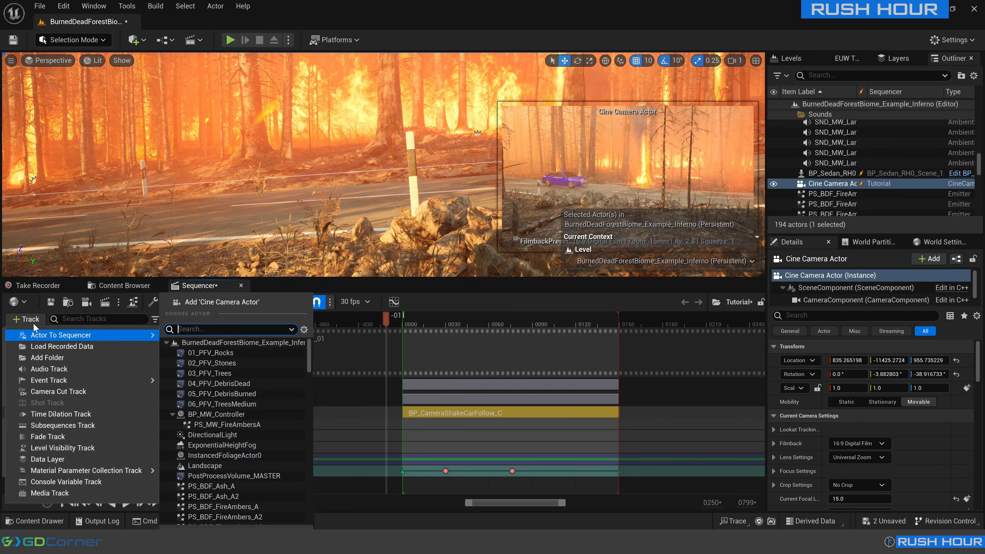
{"action": "left_click", "coordinate": [59, 391]}
{"action": "left_click", "coordinate": [211, 350]}
{"action": "left_click", "coordinate": [239, 375]}
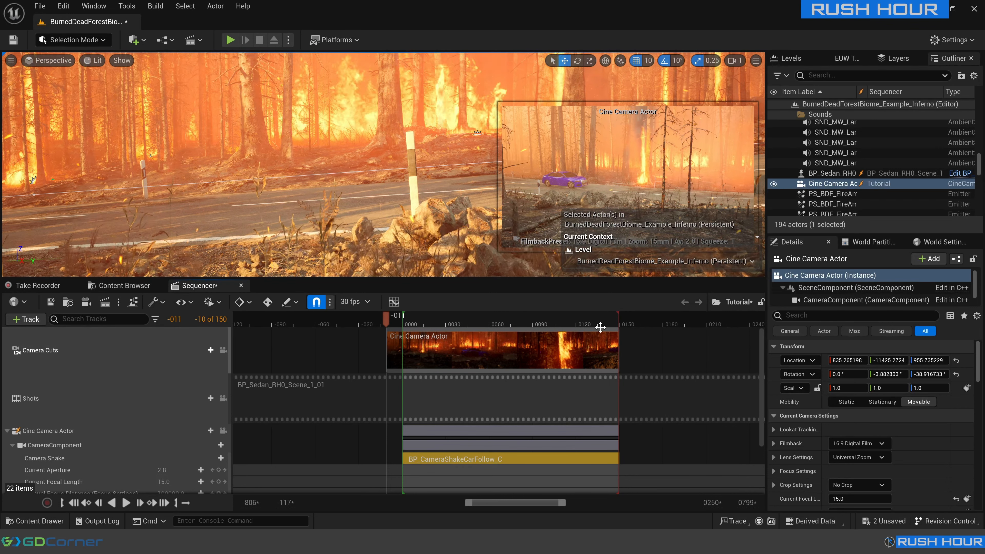
Lock the viewport to the Camera Cuts track.
{"action": "scroll", "coordinate": [424, 407], "scroll_direction": "down", "scroll_amount": 3}
{"action": "scroll", "coordinate": [424, 465], "scroll_direction": "up", "scroll_amount": 7, "text": "ctrl"}
{"action": "left_click_drag", "start_coordinate": [331, 473], "coordinate": [314, 471]}
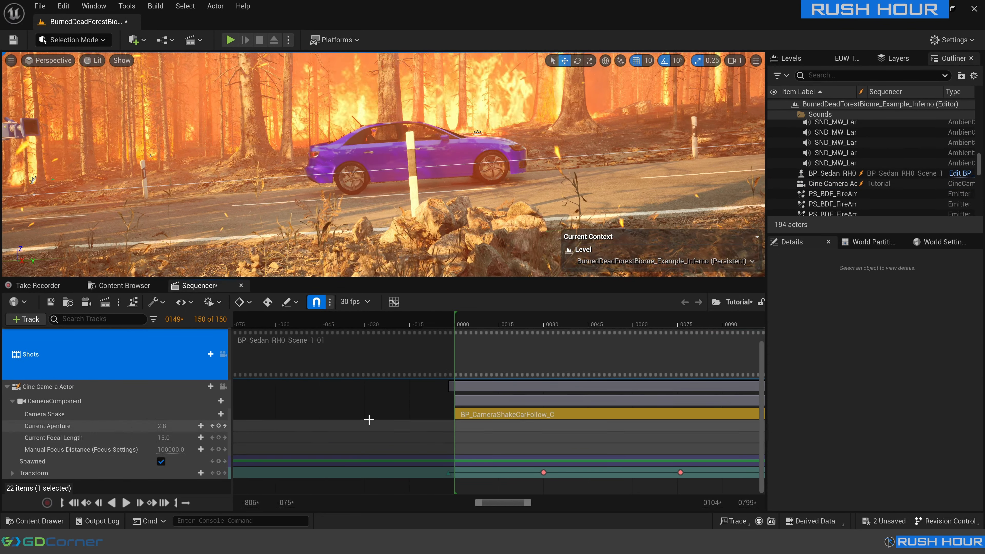
{"action": "left_click", "coordinate": [223, 387]}
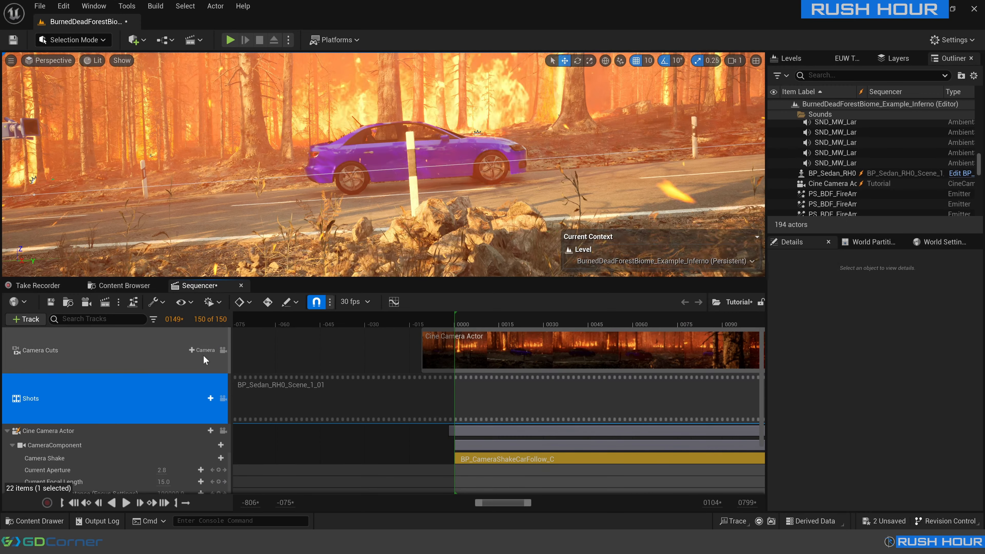
{"action": "left_click", "coordinate": [224, 351]}
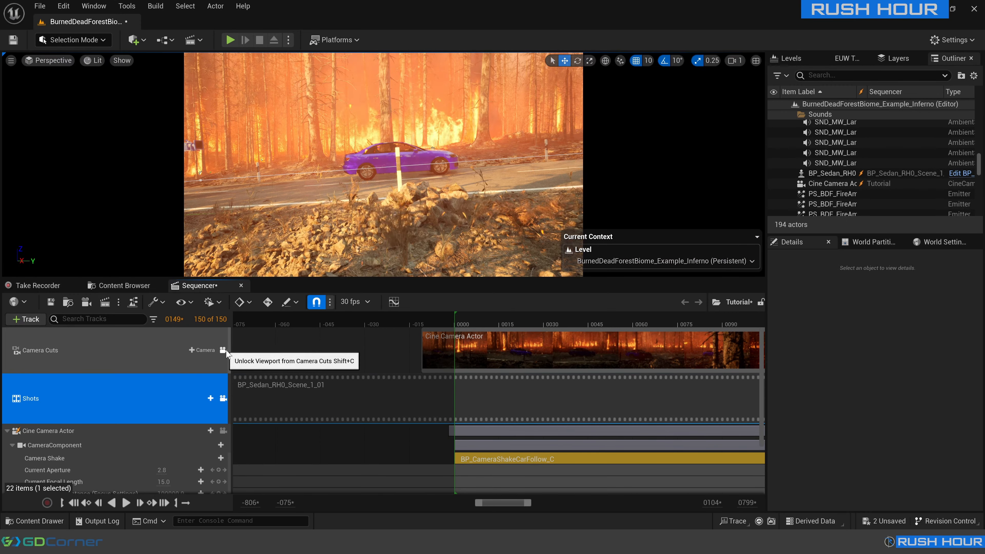
Play the Tutorial sequence through the camera cuts from frame -5 and save it.
{"action": "left_click", "coordinate": [442, 320]}
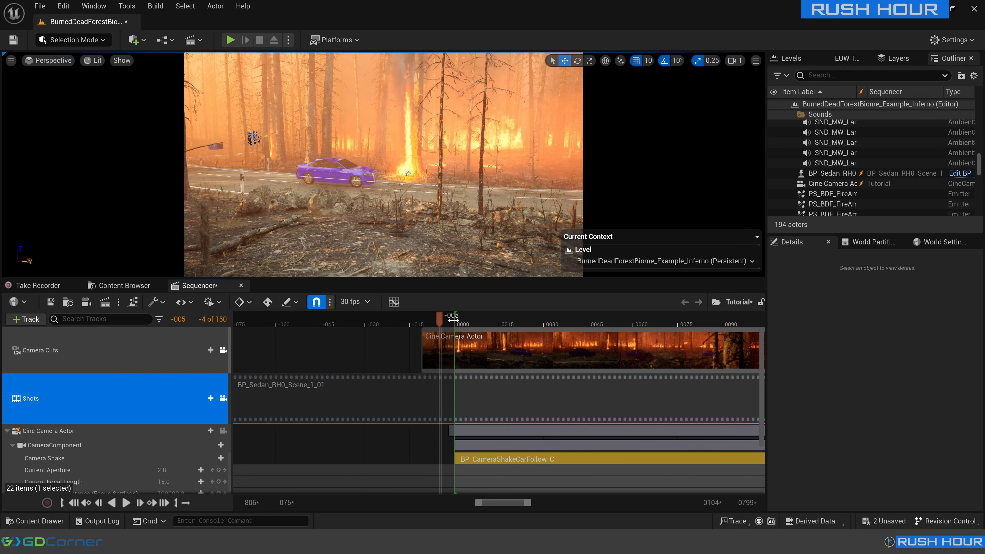
{"action": "key", "text": "space"}
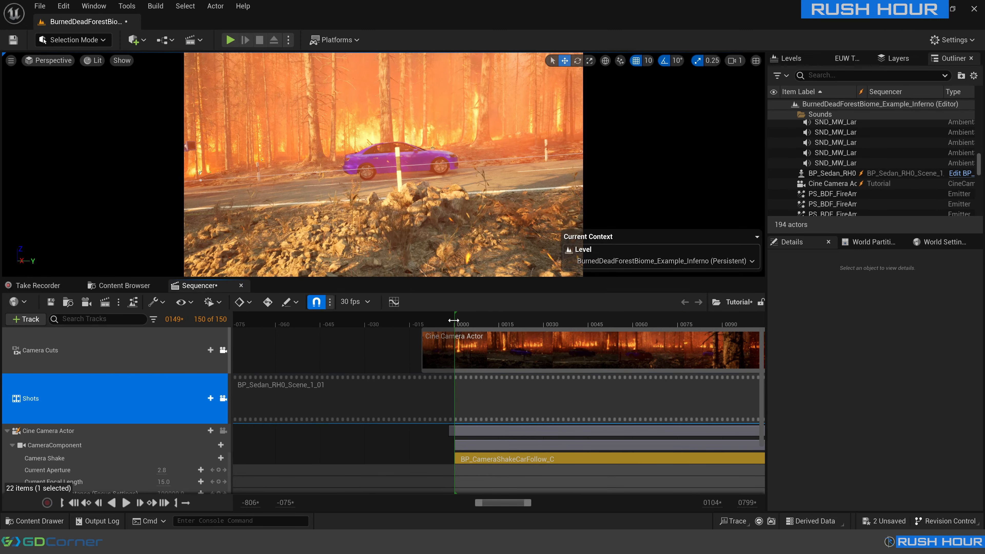
{"action": "key", "text": "space"}
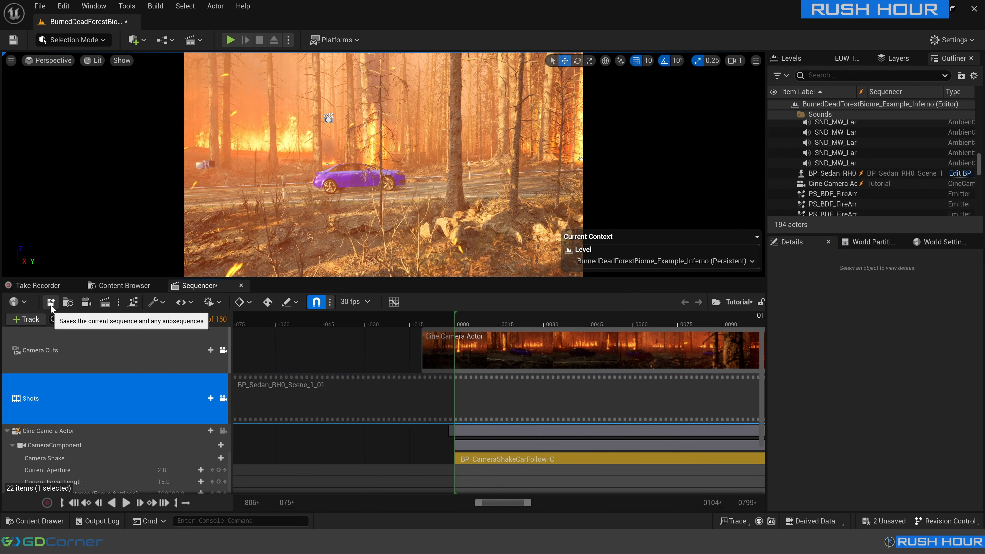
{"action": "left_click", "coordinate": [51, 305]}
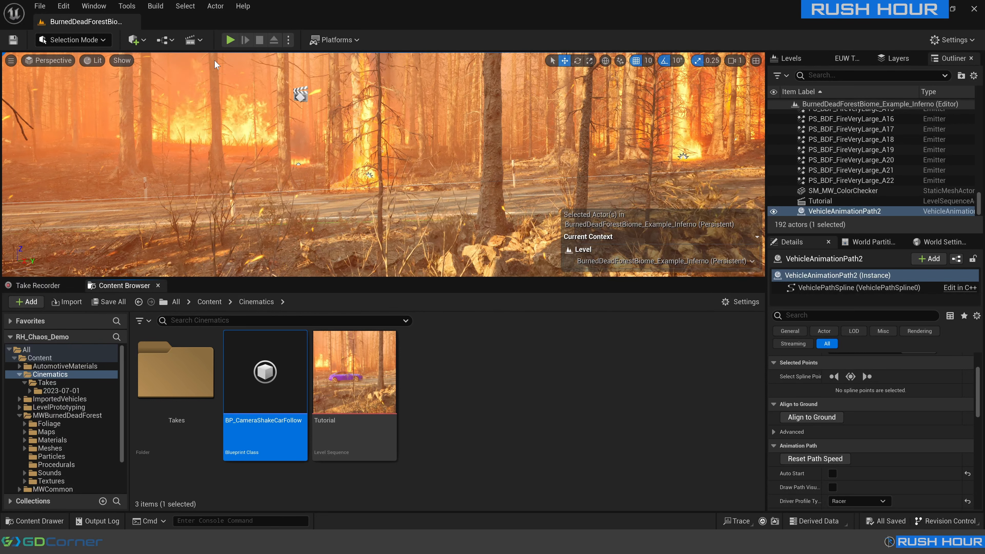
Open the Movie Render Queue and add the Tutorial level sequence as a render job.
{"action": "left_click", "coordinate": [94, 6]}
{"action": "left_click", "coordinate": [225, 42]}
{"action": "left_click", "coordinate": [252, 200]}
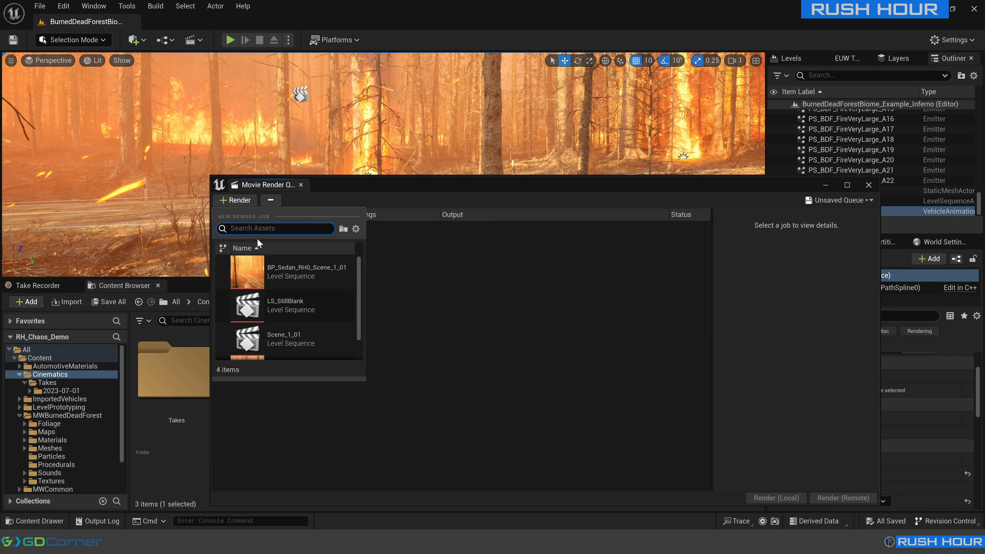
{"action": "scroll", "coordinate": [295, 302], "scroll_direction": "down", "scroll_amount": 1}
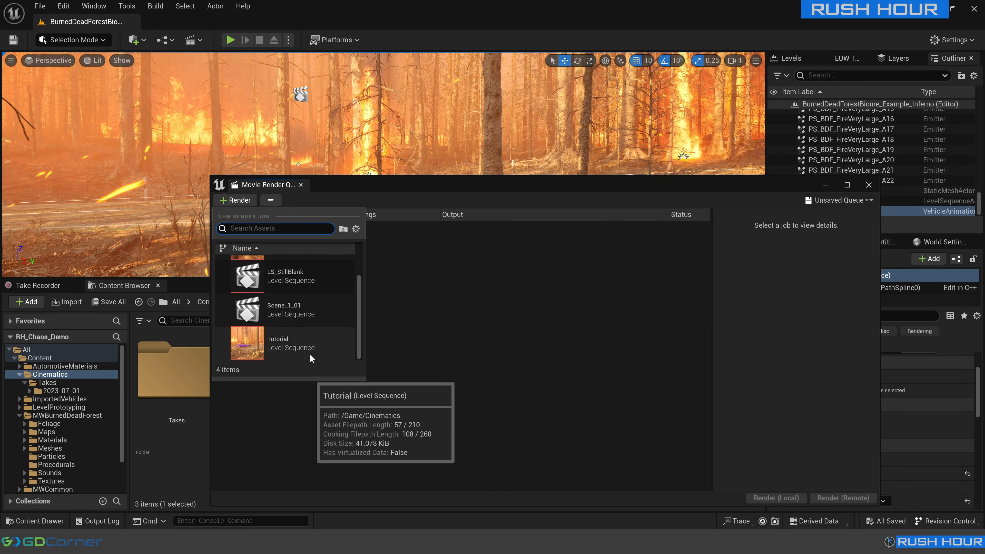
{"action": "left_click", "coordinate": [296, 349]}
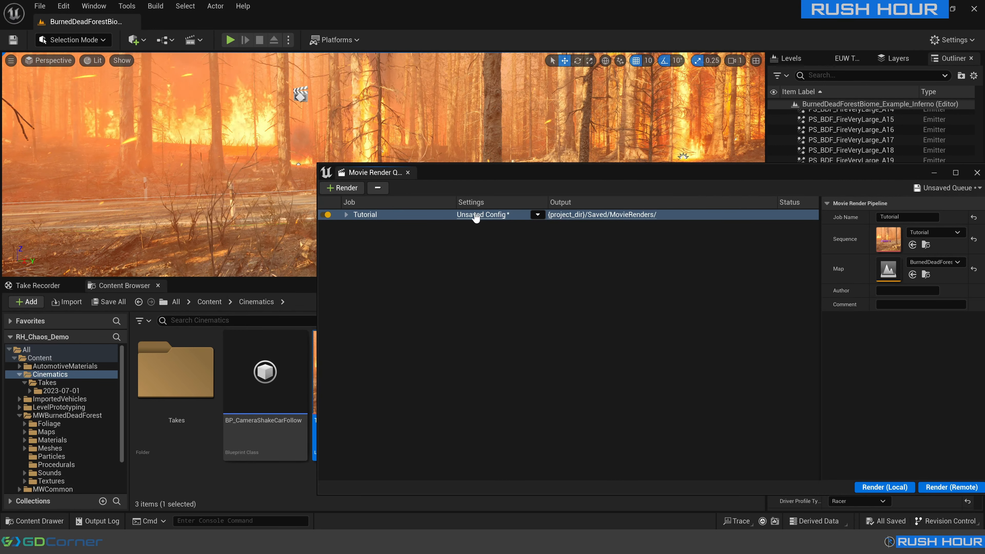
Add an Anti-aliasing setting to the Tutorial job's configuration and enable Override Anti Aliasing with the method None.
{"action": "left_click", "coordinate": [476, 216]}
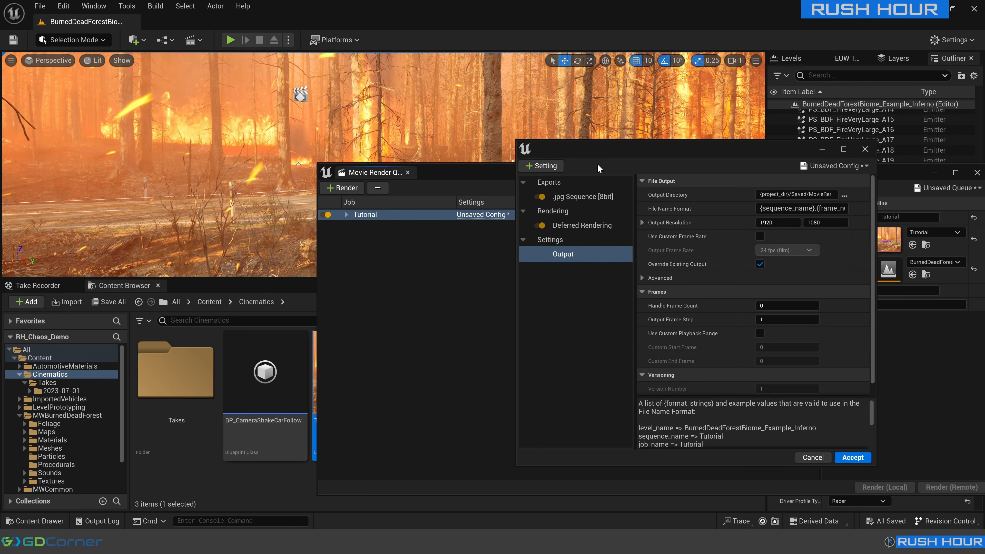
{"action": "left_click", "coordinate": [542, 165]}
{"action": "left_click", "coordinate": [556, 195]}
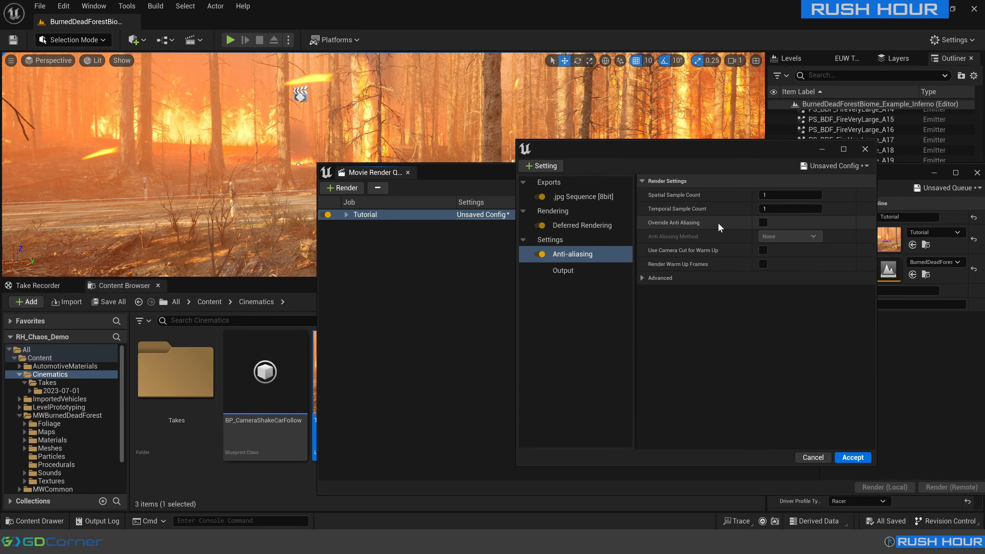
{"action": "left_click", "coordinate": [763, 222]}
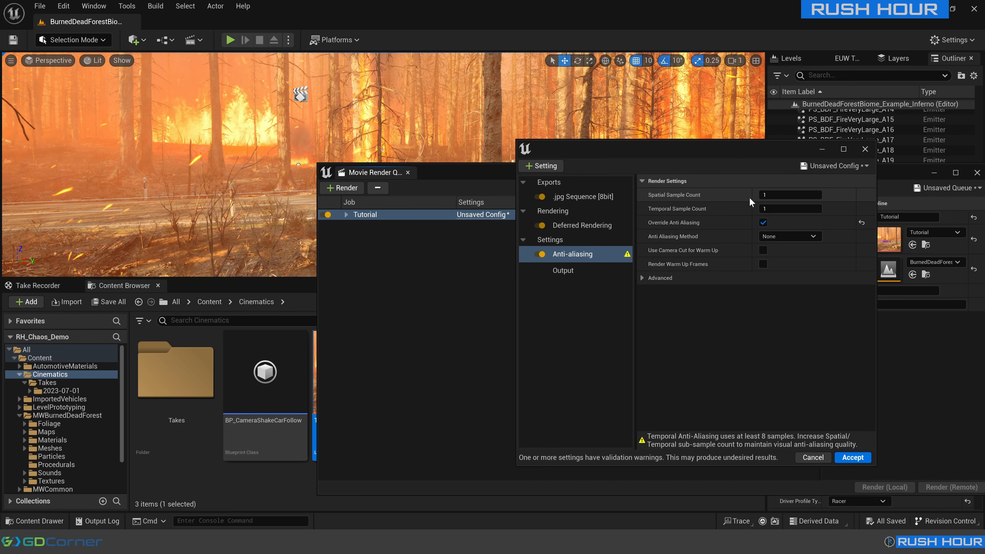
Set the anti-aliasing Temporal Sample Count to 4.
{"action": "left_click", "coordinate": [772, 209]}
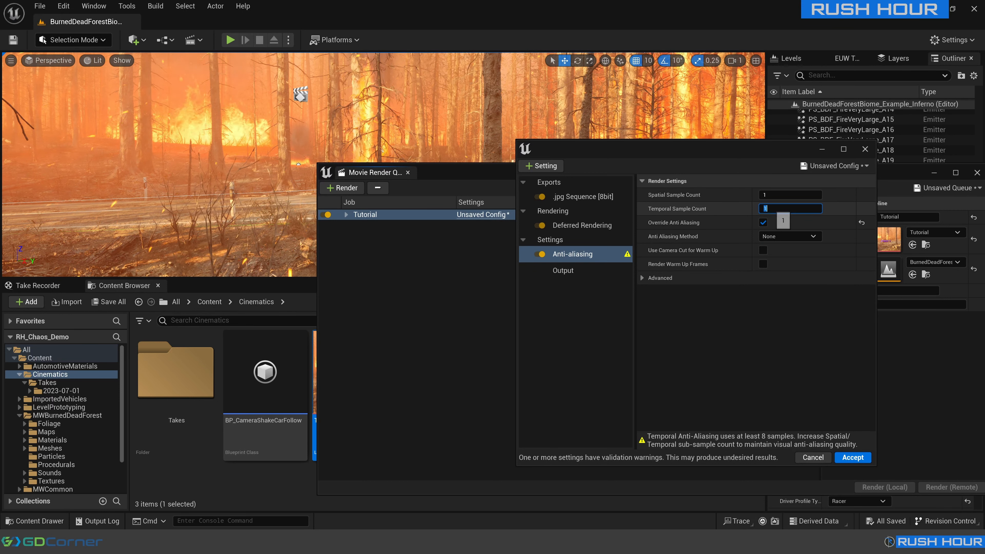
{"action": "type", "text": "4"}
{"action": "key", "text": "Return"}
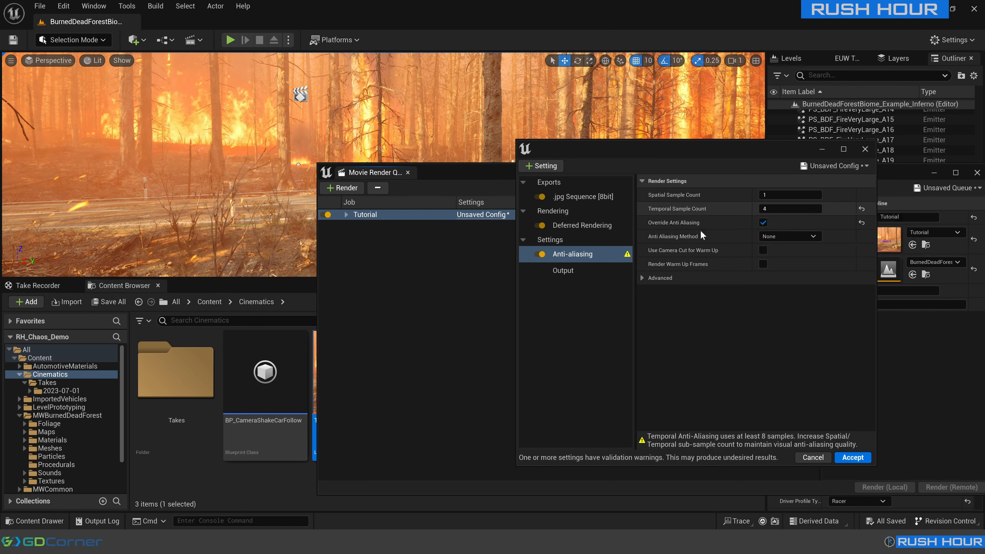
Set the Temporal Sample Count to 8, and enable Use Camera Cut for Warm Up and Render Warm Up Frames.
{"action": "left_click", "coordinate": [774, 209]}
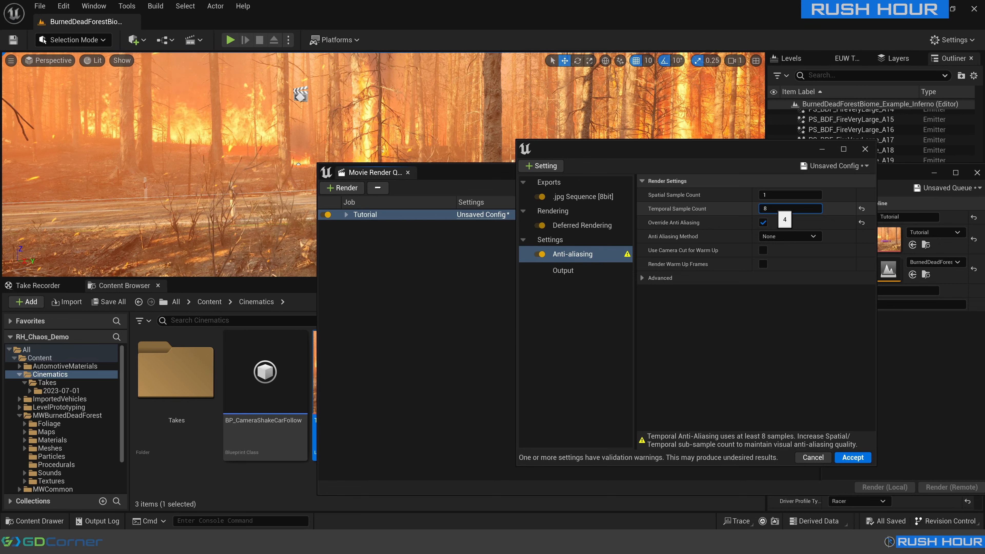
{"action": "type", "text": "8"}
{"action": "key", "text": "Return"}
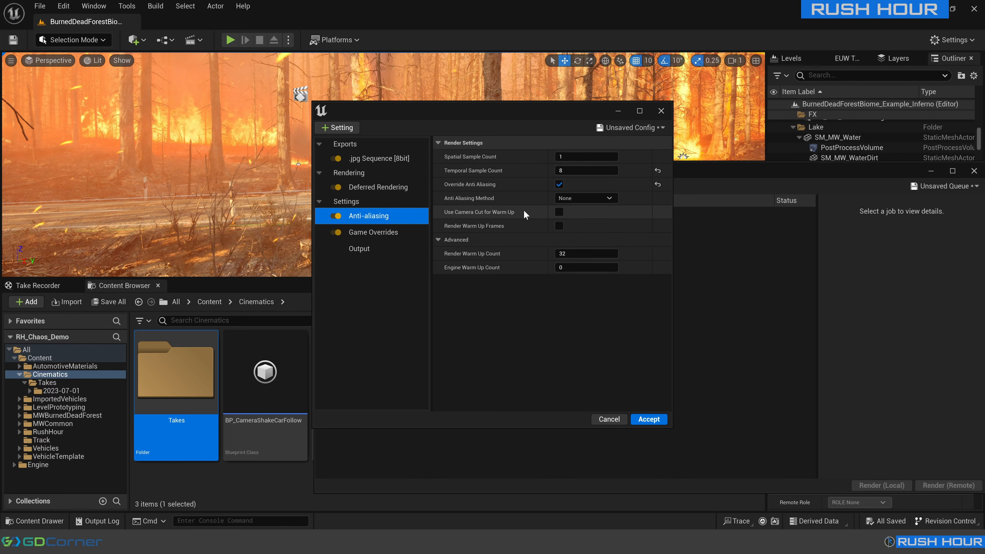
{"action": "left_click", "coordinate": [559, 211]}
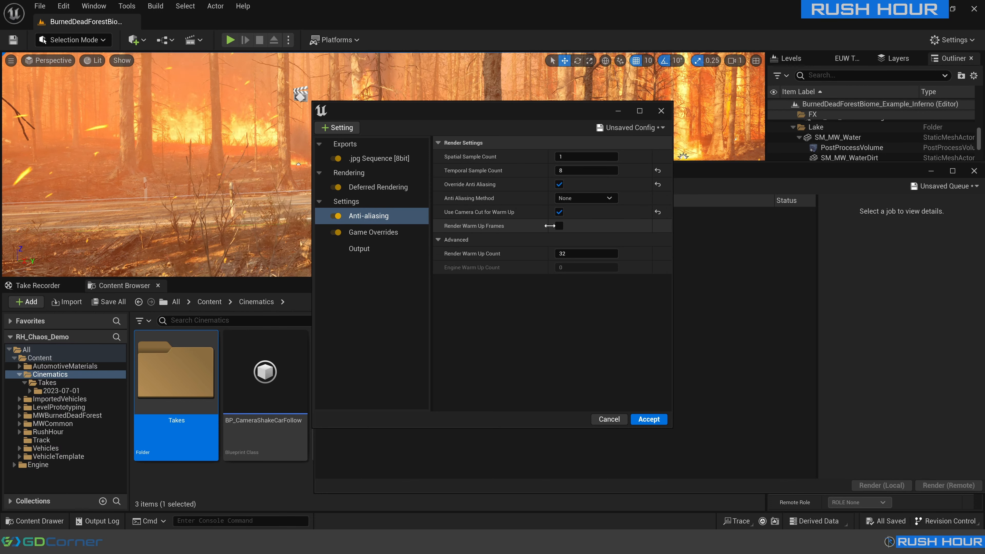
{"action": "left_click", "coordinate": [559, 226]}
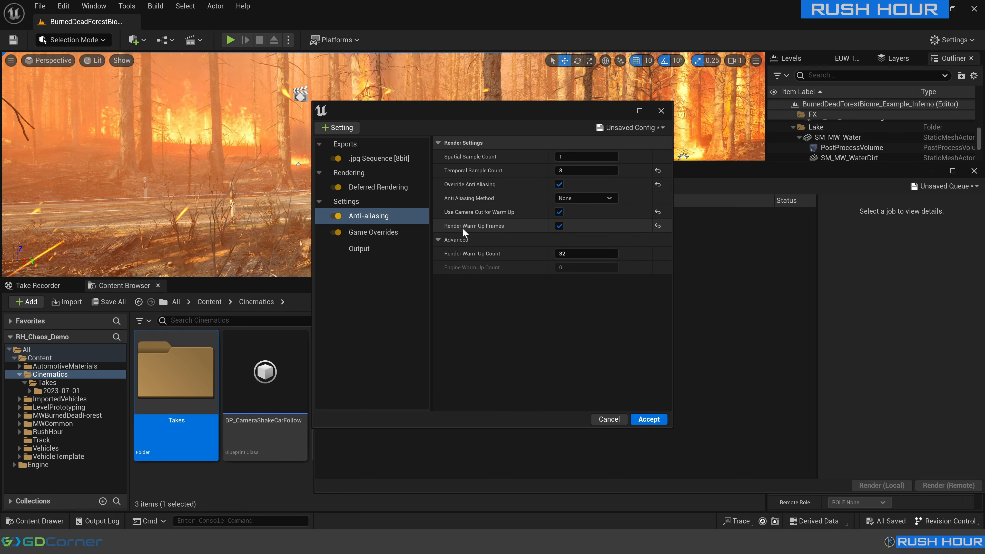
Accept the Tutorial job's configuration after checking its Game Overrides settings, and render the queue locally.
{"action": "left_click", "coordinate": [337, 127]}
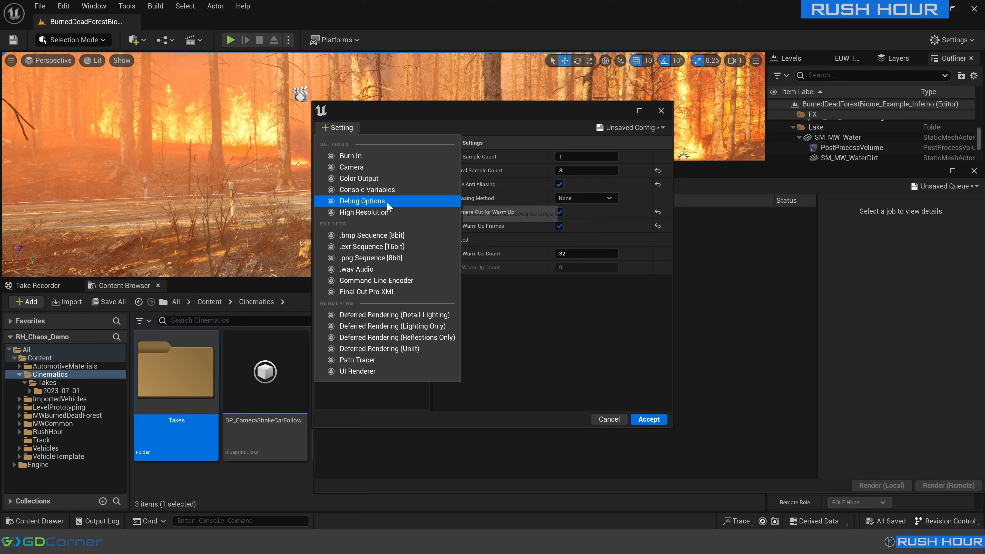
{"action": "left_click", "coordinate": [541, 344]}
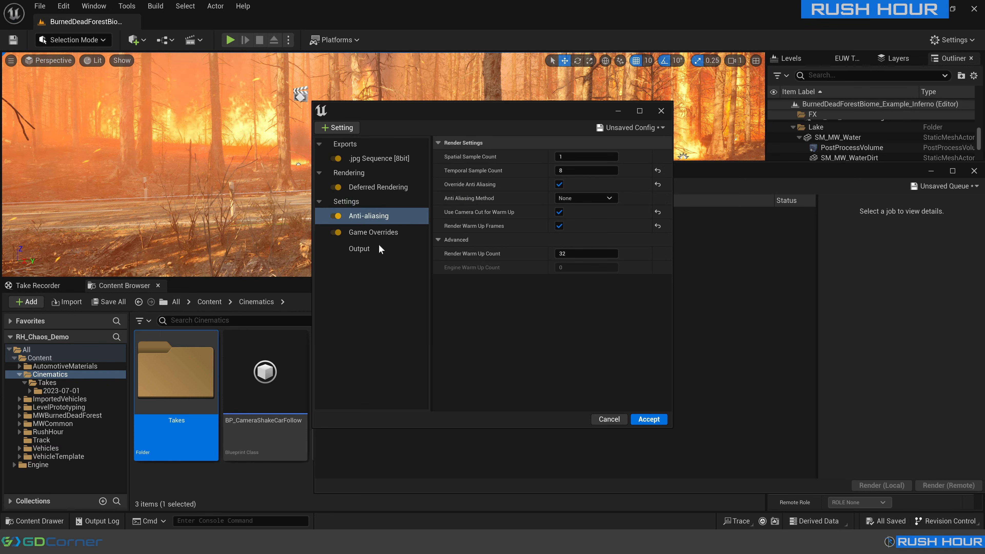
{"action": "left_click", "coordinate": [374, 233]}
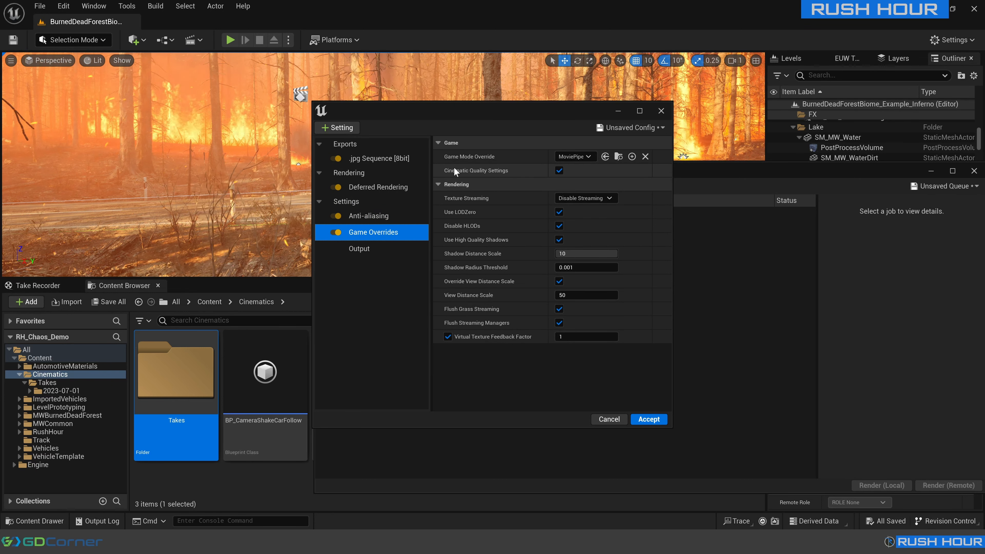
{"action": "left_click", "coordinate": [649, 419]}
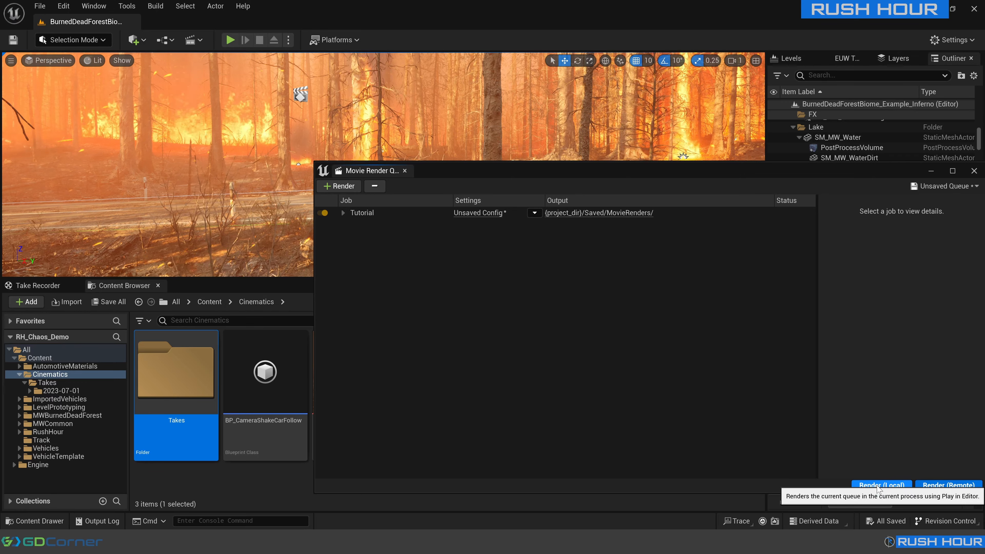
{"action": "left_click", "coordinate": [881, 485]}
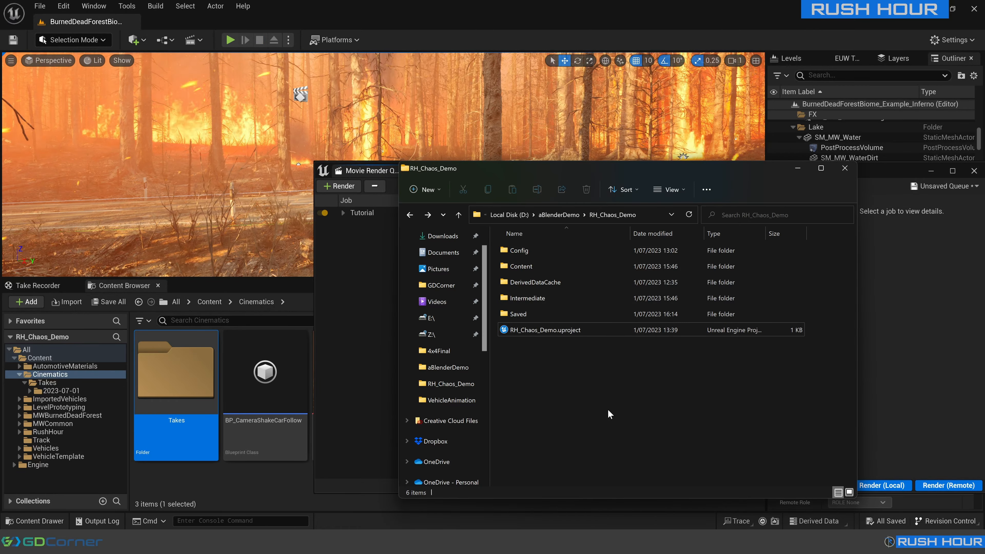
In File Explorer, go to the RH_Chaos_Demo project's Saved/MovieRenders folder and open the first rendered frame, Tutorial.0000.jpeg.
{"action": "double_click", "coordinate": [520, 315]}
{"action": "double_click", "coordinate": [536, 327]}
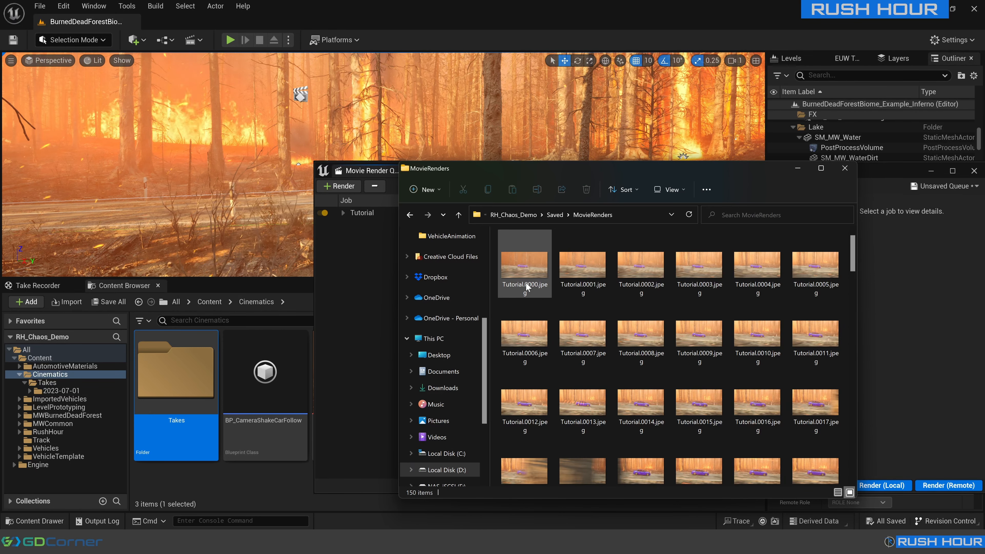
{"action": "double_click", "coordinate": [527, 294]}
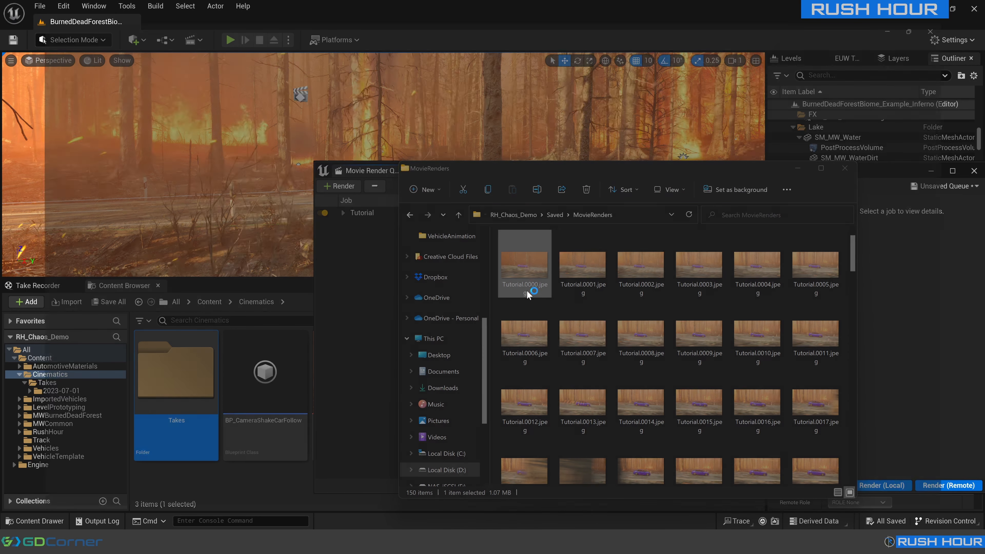
Step forward through the rendered frames up to Tutorial.0050.jpeg to examine the car's motion and image quality.
{"action": "key", "text": "Right"}
{"action": "key", "text": "Right"}
{"action": "key", "text": "Right"}
{"action": "key", "text": "Right"}
{"action": "key", "text": "Right"}
{"action": "key", "text": "Right"}
{"action": "key", "text": "Right"}
{"action": "key", "text": "Right"}
{"action": "key", "text": "Right"}
{"action": "key", "text": "Right"}
{"action": "key", "text": "Right"}
{"action": "key", "text": "Right"}
{"action": "key", "text": "Right"}
{"action": "key", "text": "Right"}
{"action": "key", "text": "Right"}
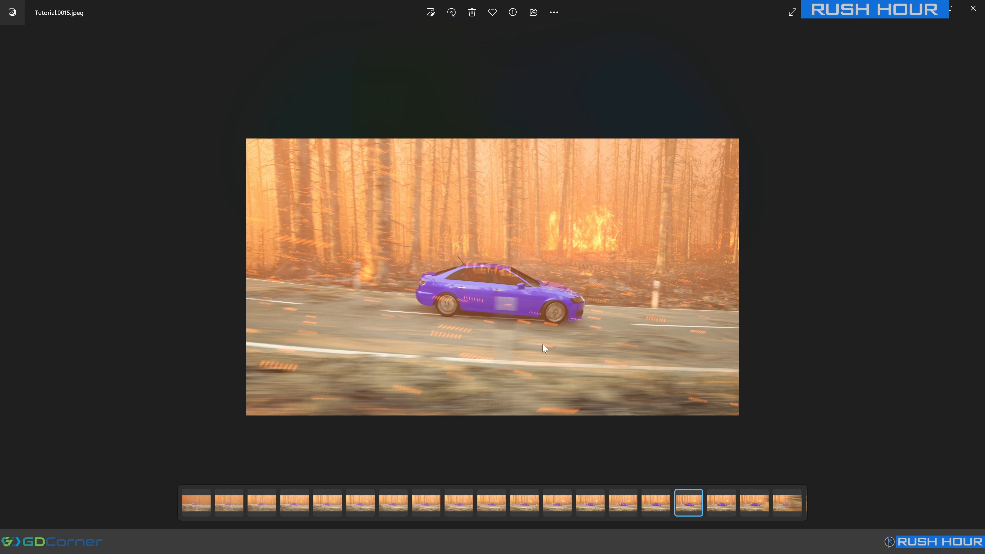
{"action": "key", "text": "Right"}
{"action": "key", "text": "Right"}
{"action": "key", "text": "Right"}
{"action": "key", "text": "Right"}
{"action": "key", "text": "Right"}
{"action": "key", "text": "Right"}
{"action": "key", "text": "Right"}
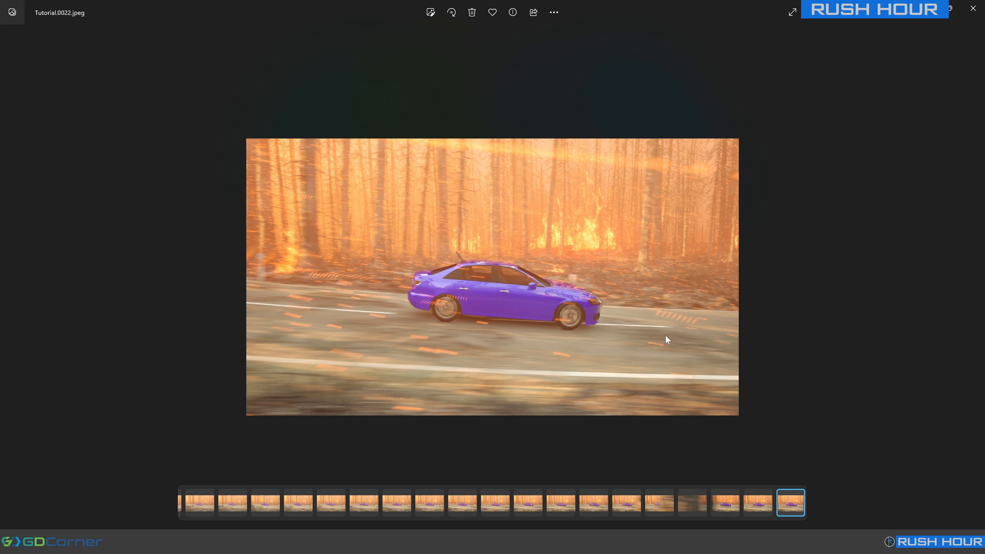
{"action": "key", "text": "Right"}
{"action": "key", "text": "Right"}
{"action": "key", "text": "Right"}
{"action": "key", "text": "Right"}
{"action": "key", "text": "Right"}
{"action": "key", "text": "Right"}
{"action": "key", "text": "Right"}
{"action": "key", "text": "Right"}
{"action": "key", "text": "Right"}
{"action": "key", "text": "Right"}
{"action": "key", "text": "Right"}
{"action": "key", "text": "Right"}
{"action": "key", "text": "Right"}
{"action": "key", "text": "Right"}
{"action": "key", "text": "Right"}
{"action": "key", "text": "Right"}
{"action": "key", "text": "Right"}
{"action": "key", "text": "Right"}
{"action": "key", "text": "Right"}
{"action": "key", "text": "Right"}
{"action": "key", "text": "Right"}
{"action": "key", "text": "Right"}
{"action": "key", "text": "Right"}
{"action": "key", "text": "Right"}
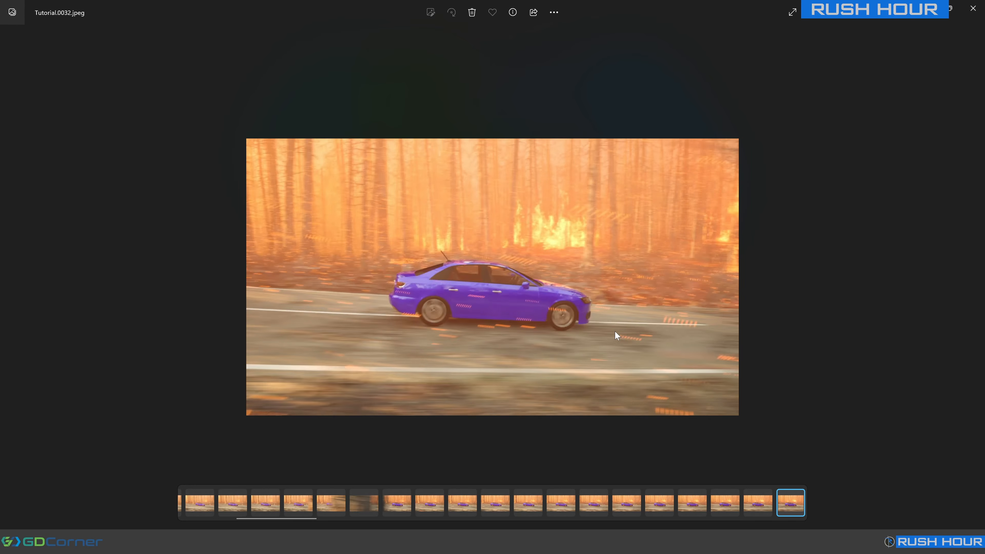
{"action": "key", "text": "Right"}
{"action": "key", "text": "Right"}
{"action": "key", "text": "Right"}
{"action": "key", "text": "Right"}
{"action": "key", "text": "Right"}
{"action": "key", "text": "Right"}
{"action": "key", "text": "Right"}
{"action": "key", "text": "Right"}
{"action": "key", "text": "Right"}
{"action": "key", "text": "Right"}
{"action": "key", "text": "Right"}
{"action": "key", "text": "Right"}
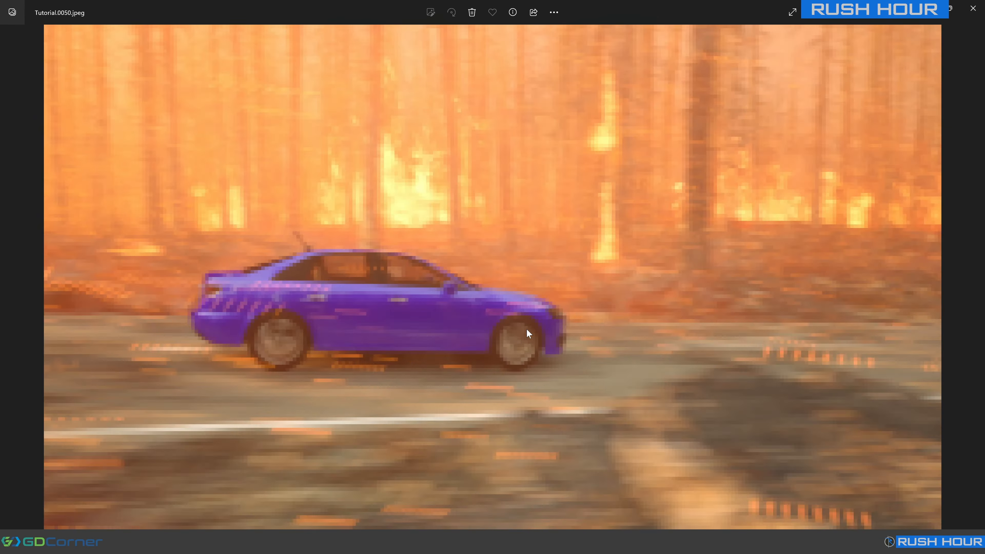